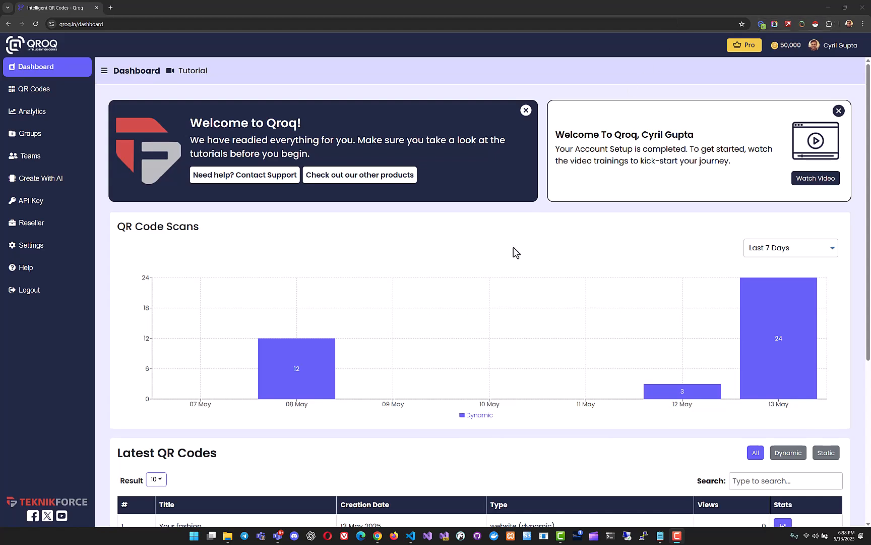
# Review the dashboard's QR code scans chart, its period options with Last 7 Days kept, and the latest QR codes list
pyautogui.scroll(-1, 513, 248)
pyautogui.scroll(-1, 513, 247)
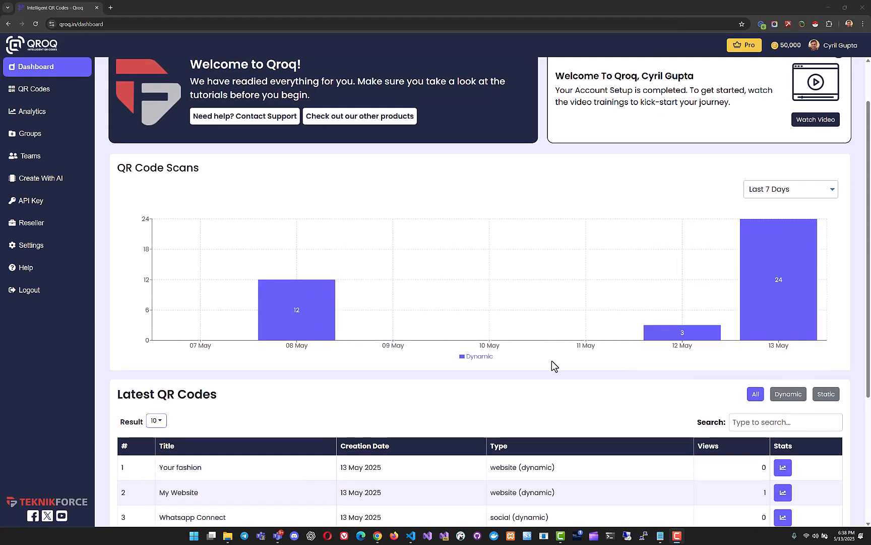
pyautogui.scroll(-1, 565, 353)
pyautogui.click(792, 157)
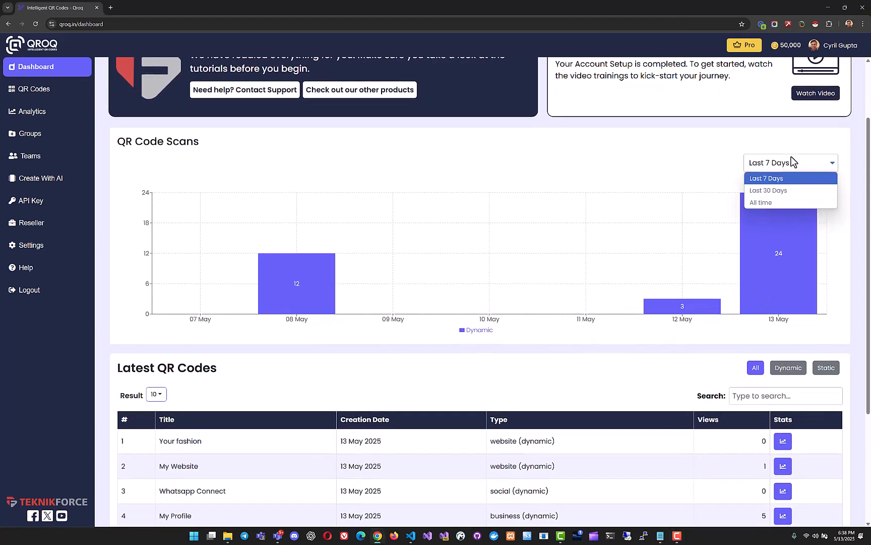
pyautogui.click(779, 174)
pyautogui.scroll(-3, 540, 348)
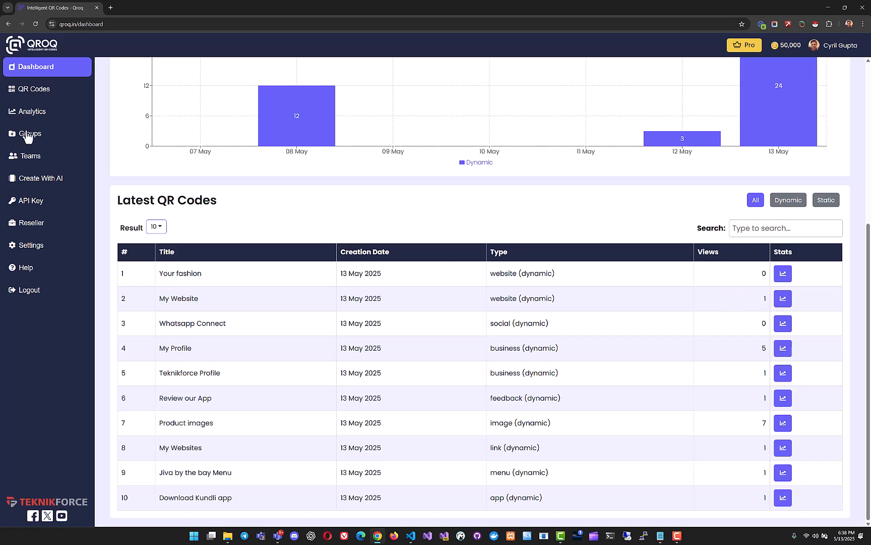
# Start creating a QR code, compare the static and dynamic types, and choose the dynamic Website URL type
pyautogui.click(51, 90)
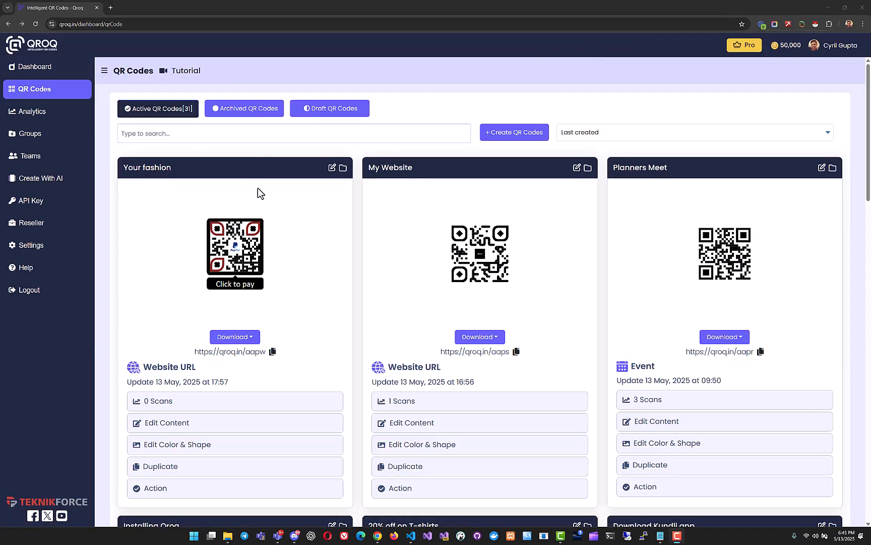
pyautogui.click(515, 132)
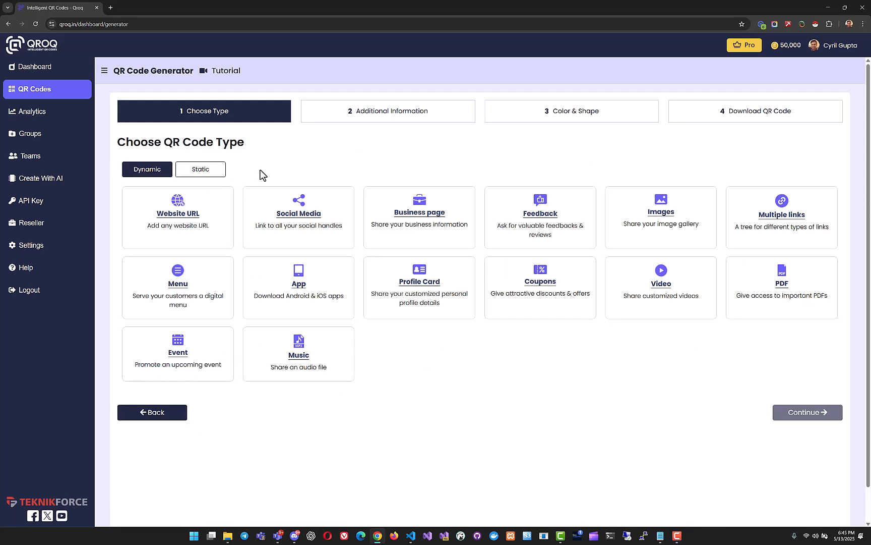
pyautogui.click(209, 176)
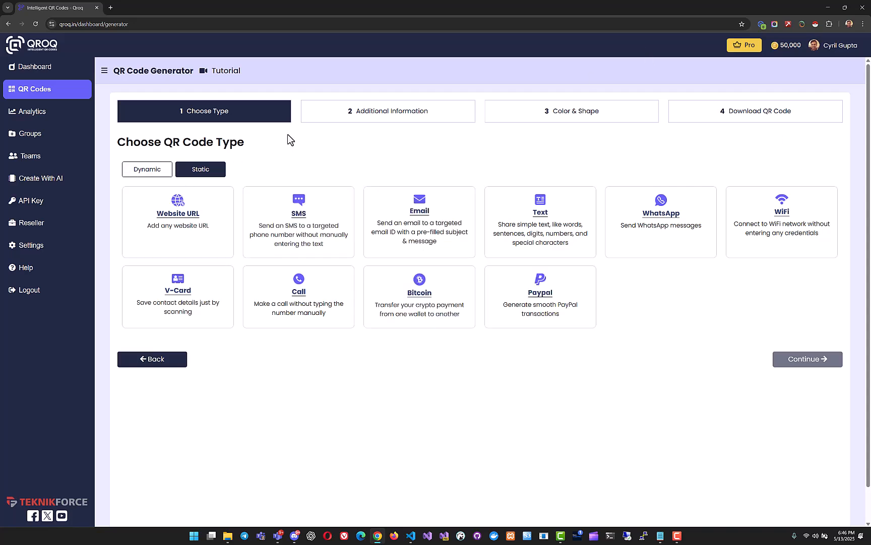
pyautogui.click(137, 171)
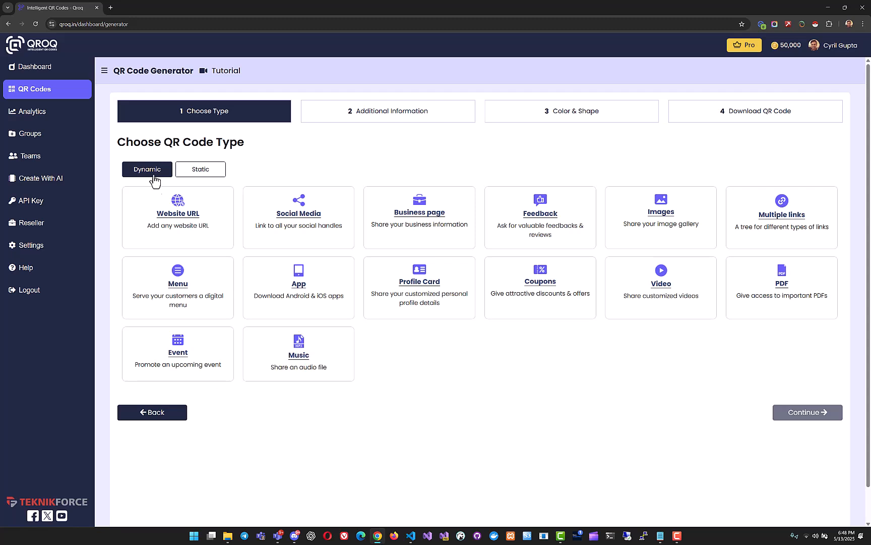
pyautogui.click(165, 222)
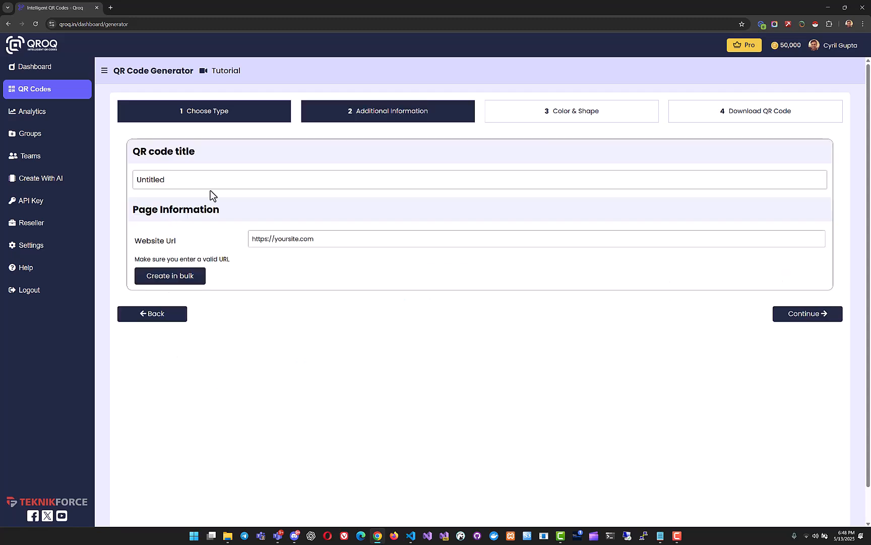
pyautogui.moveTo(212, 187); pyautogui.dragTo(122, 193)
pyautogui.write('Teknikforce.com')
pyautogui.click(323, 241)
pyautogui.write('https://teknikforce.com')
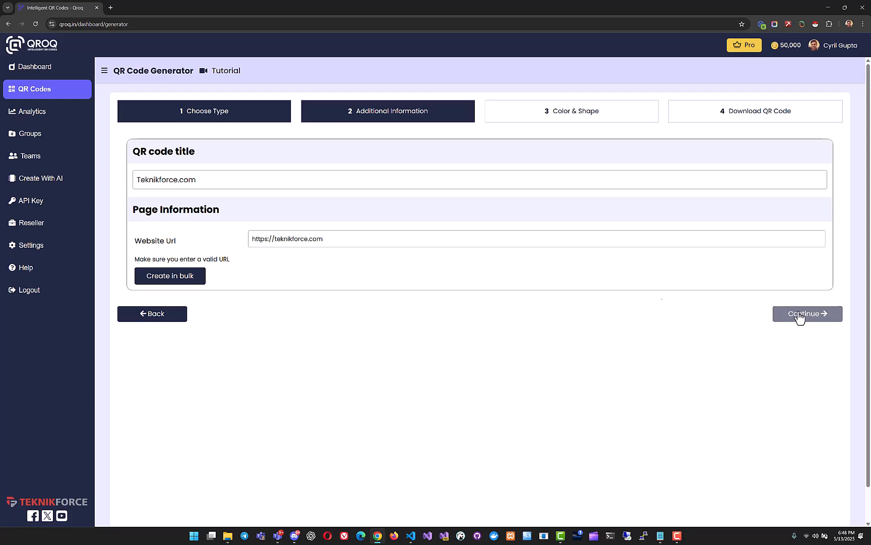
# Look at the CSV bulk creation options, dismiss them, and continue to the Color & Shape stage
pyautogui.click(189, 276)
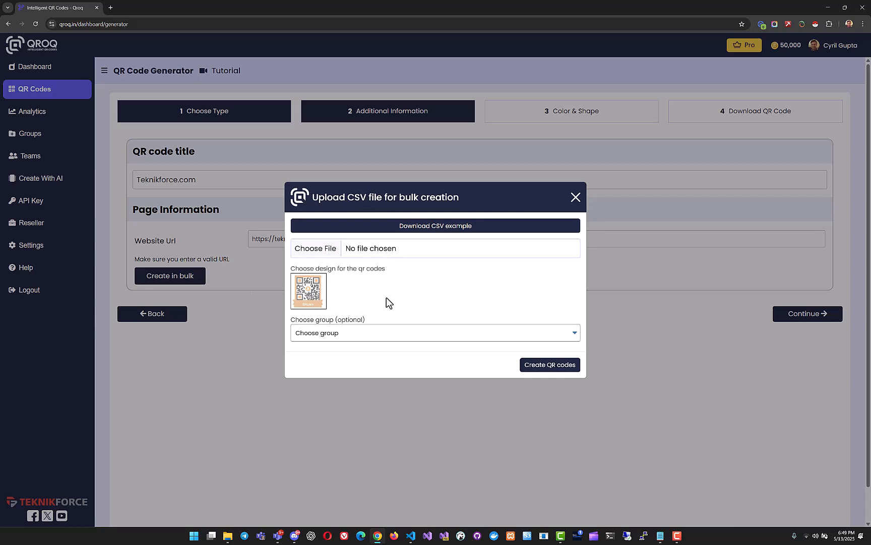
pyautogui.click(576, 197)
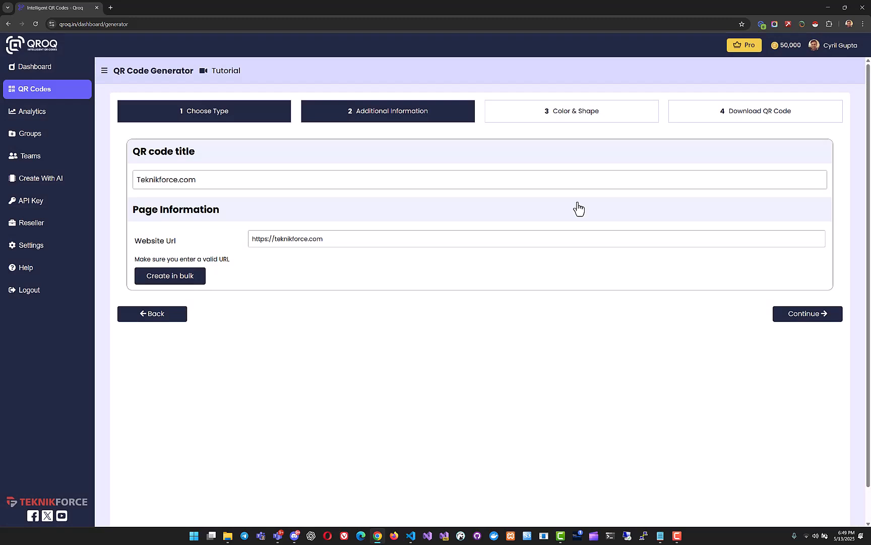
pyautogui.click(838, 315)
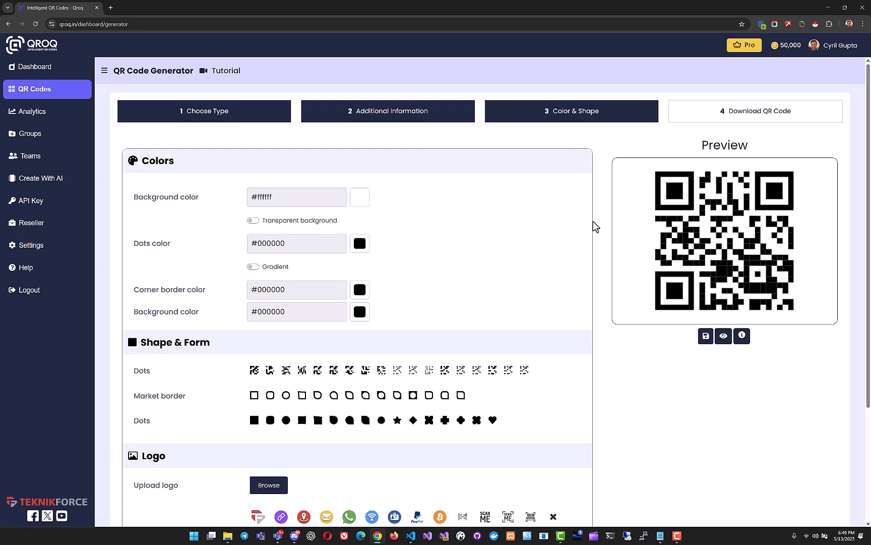
# Try the red #b44141 as the QR code's background color
pyautogui.click(355, 196)
pyautogui.moveTo(387, 240); pyautogui.dragTo(406, 223)
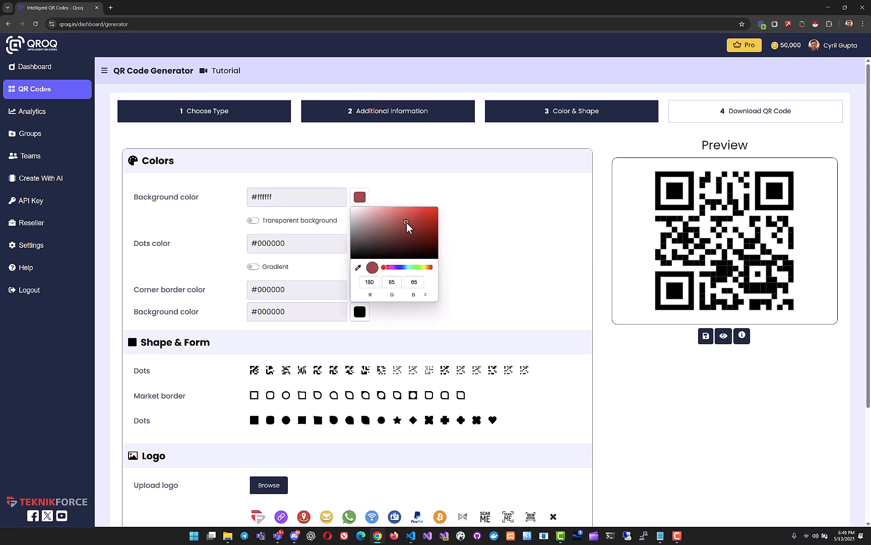
pyautogui.click(436, 302)
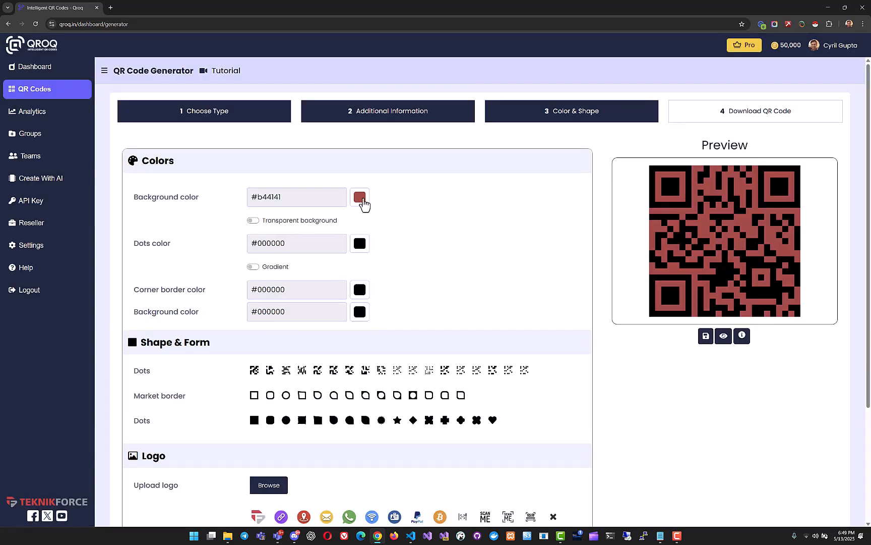
# Set the QR code's background color to the pale pink #f1e0e0
pyautogui.click(361, 203)
pyautogui.moveTo(398, 232); pyautogui.dragTo(358, 214)
pyautogui.click(463, 253)
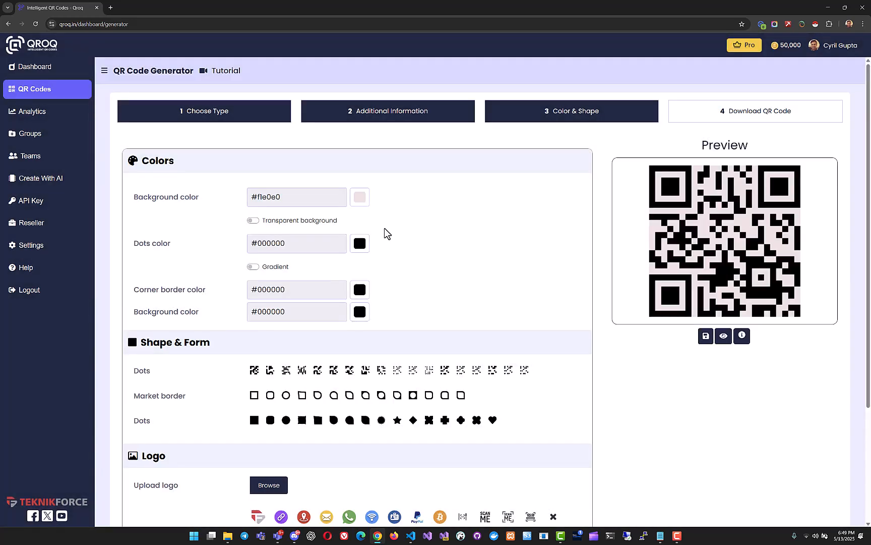
# Set the dots color to the dark red #853838
pyautogui.click(359, 243)
pyautogui.click(388, 273)
pyautogui.moveTo(387, 272)
pyautogui.mouseDown()
pyautogui.moveTo(384, 286)
pyautogui.moveTo(402, 279)
pyautogui.mouseUp()
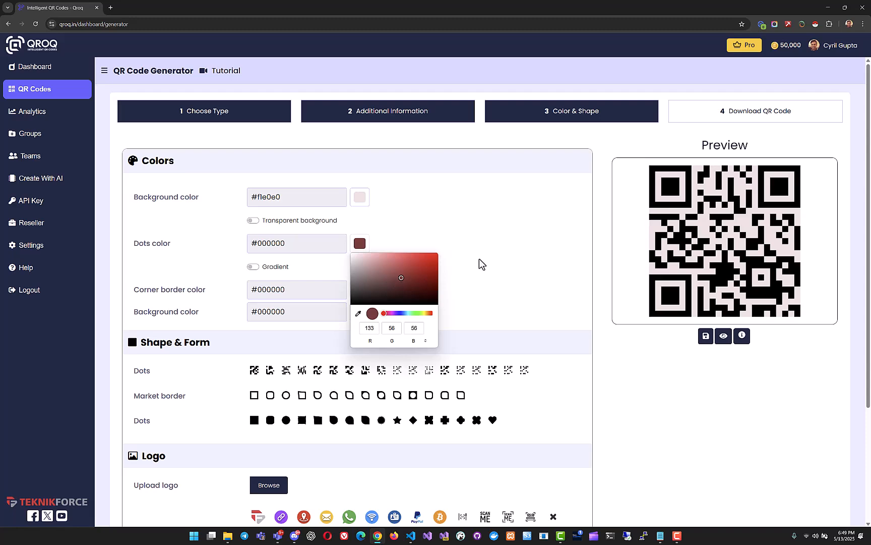
pyautogui.click(487, 263)
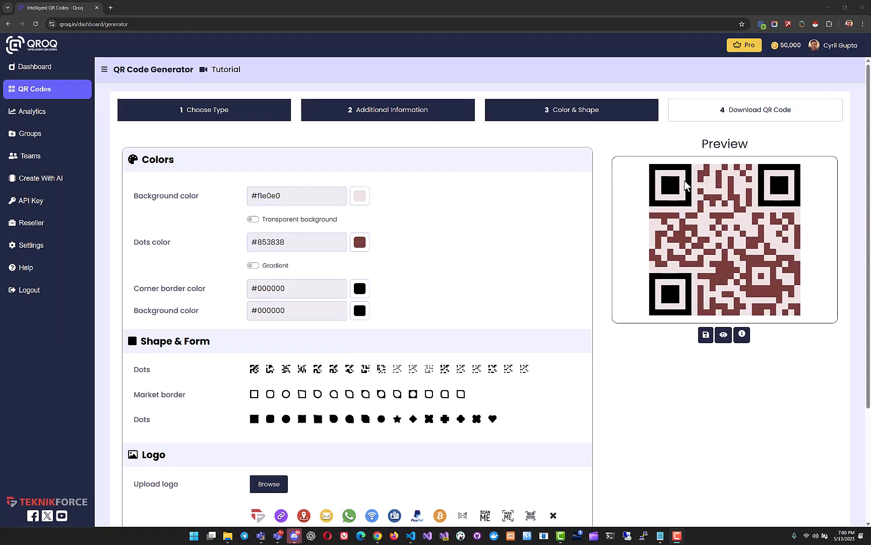
# Set the corner border color to the dark blue #282d71
pyautogui.click(360, 291)
pyautogui.moveTo(374, 328)
pyautogui.mouseDown()
pyautogui.moveTo(370, 309)
pyautogui.moveTo(356, 335)
pyautogui.moveTo(395, 336)
pyautogui.moveTo(400, 359)
pyautogui.mouseUp()
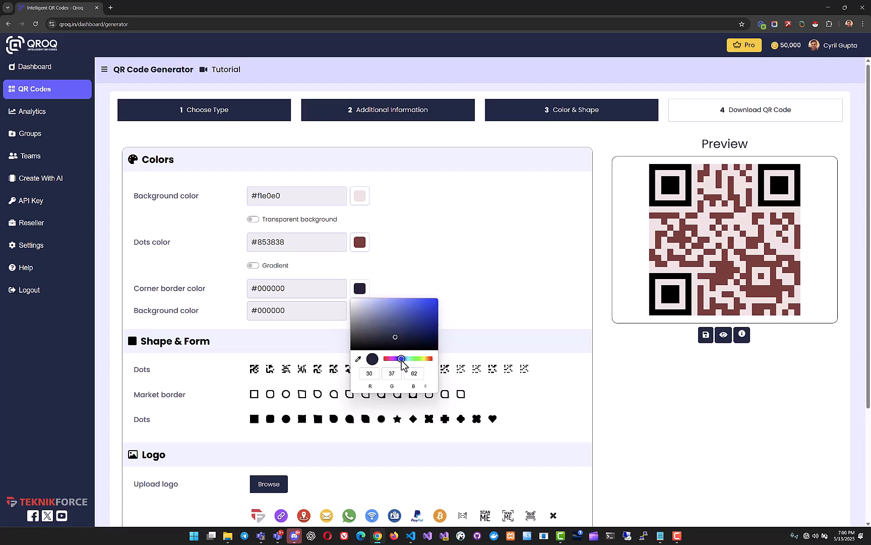
pyautogui.click(404, 321)
pyautogui.moveTo(404, 321); pyautogui.dragTo(408, 327)
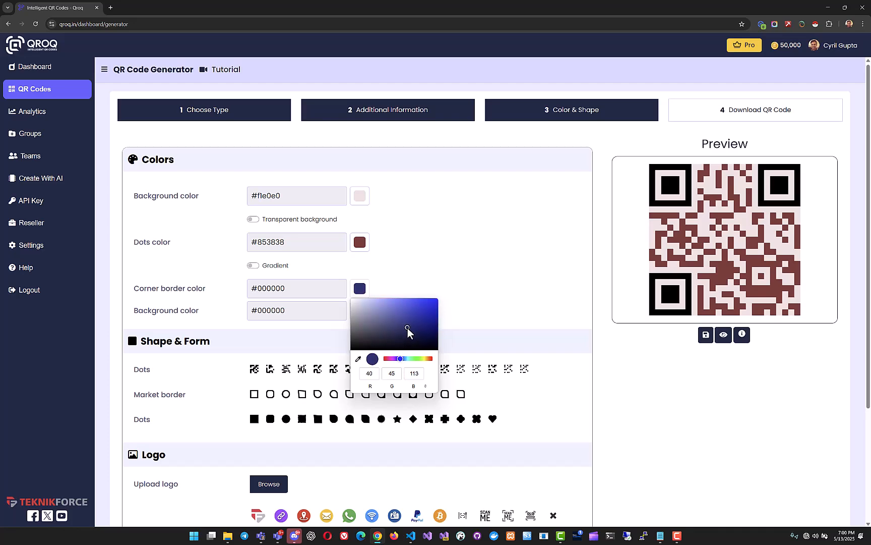
pyautogui.click(430, 270)
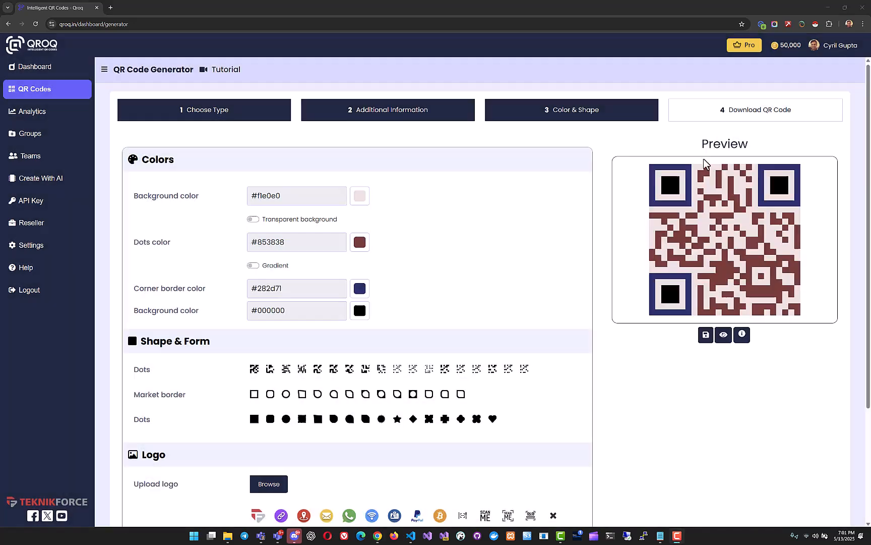
# Try the leaf-like dots pattern and choose the pattern of separate round dots for the QR code instead
pyautogui.scroll(-1, 245, 388)
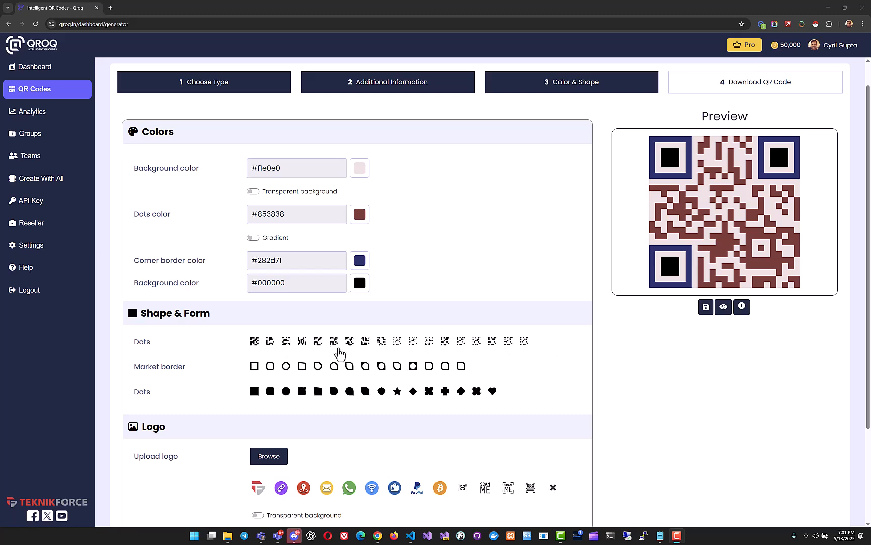
pyautogui.click(363, 345)
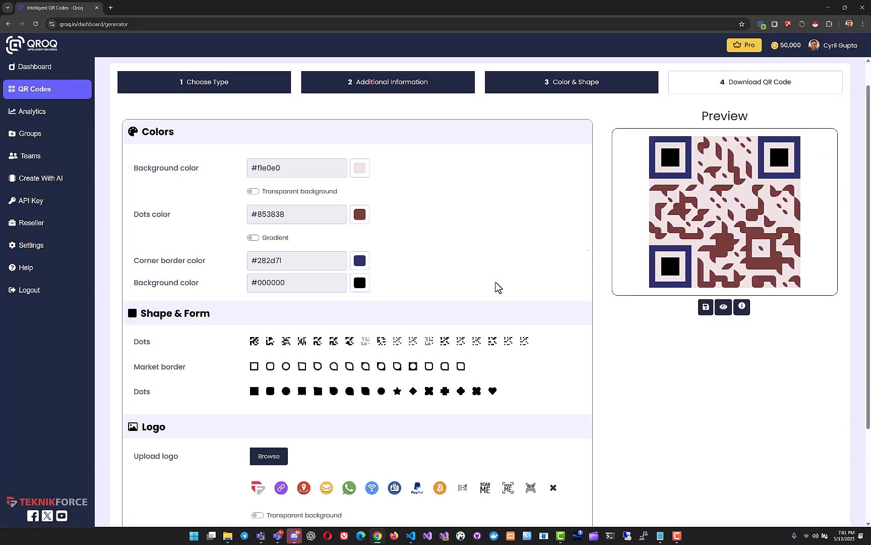
pyautogui.click(384, 344)
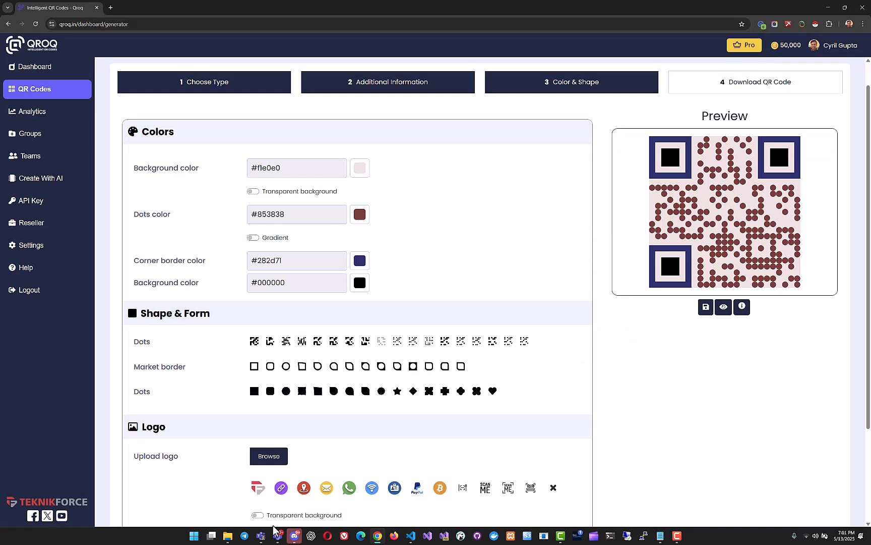
# Try several market border shapes, including circle and rounded square, and settle on the teardrop border with one sharp outer corner
pyautogui.scroll(-1, 243, 395)
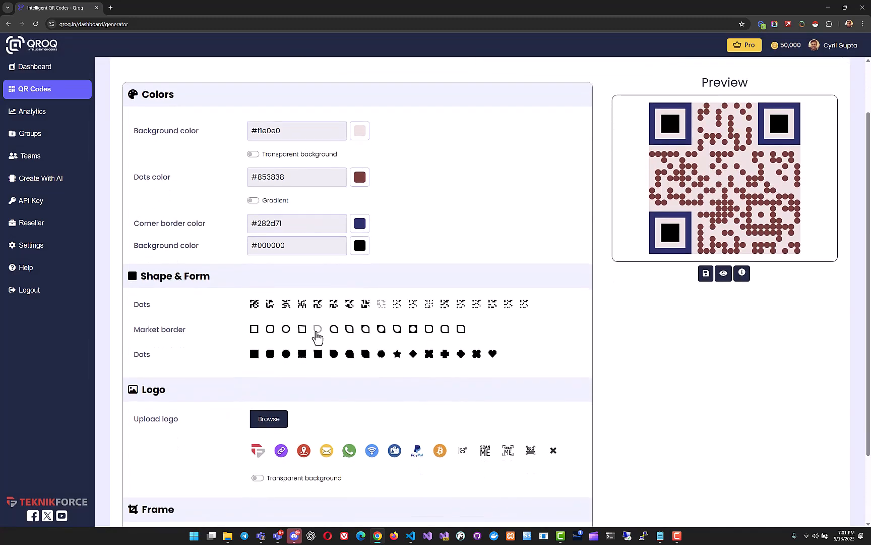
pyautogui.click(317, 334)
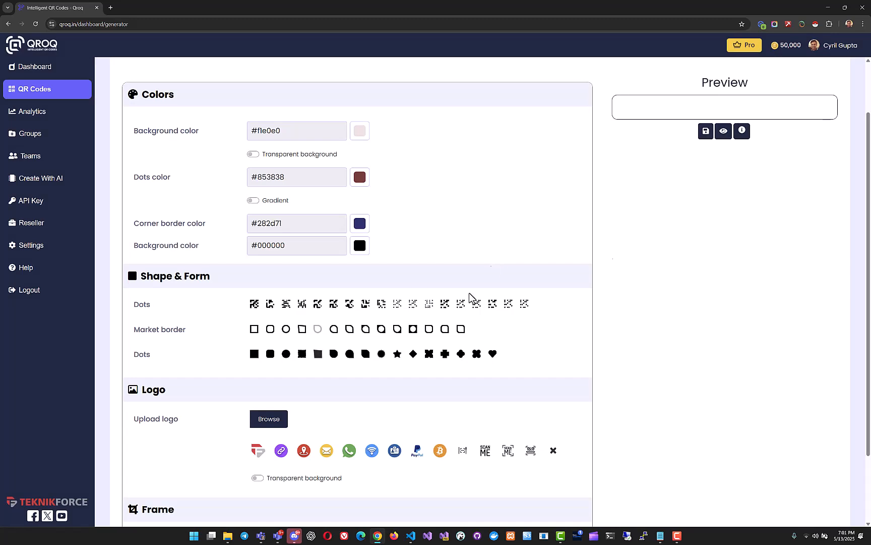
pyautogui.click(413, 330)
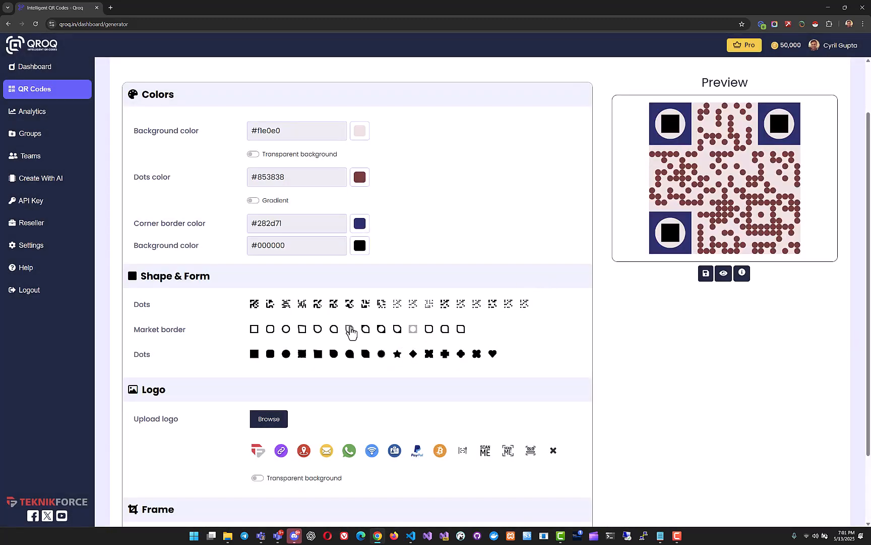
pyautogui.click(286, 331)
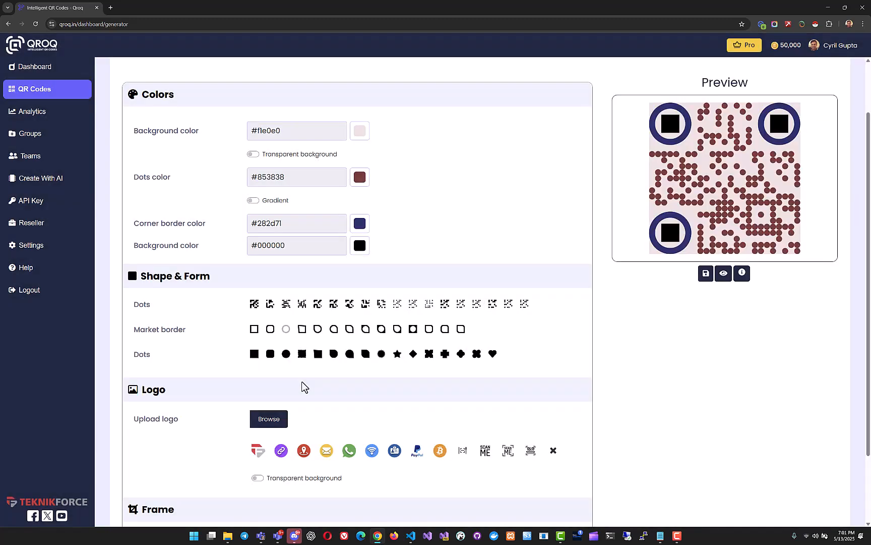
pyautogui.click(270, 329)
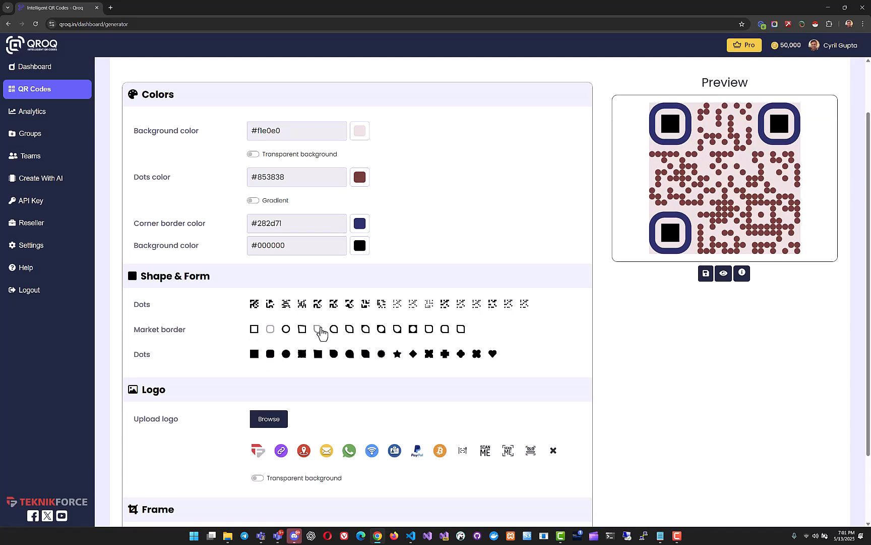
pyautogui.click(302, 329)
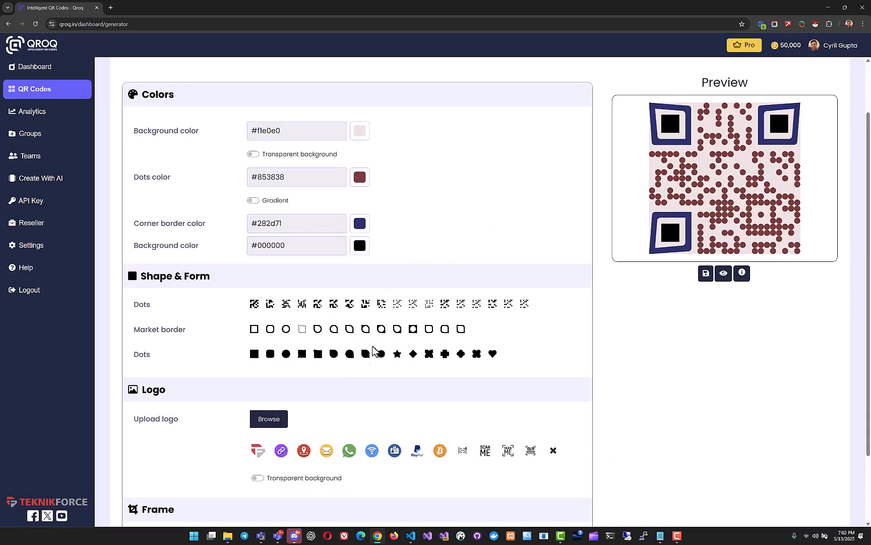
pyautogui.click(404, 331)
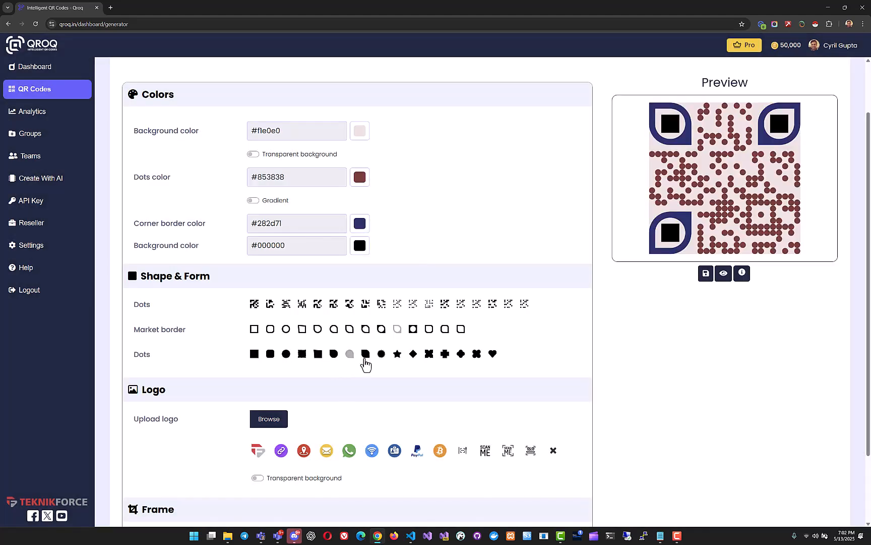
# Try the star and circle shapes for the corner marker centers and settle on the rounded square
pyautogui.click(396, 358)
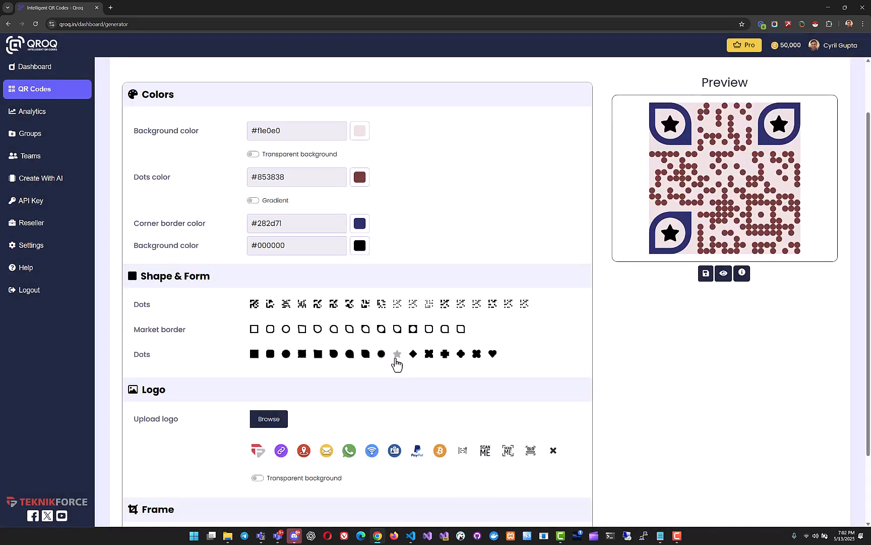
pyautogui.click(289, 357)
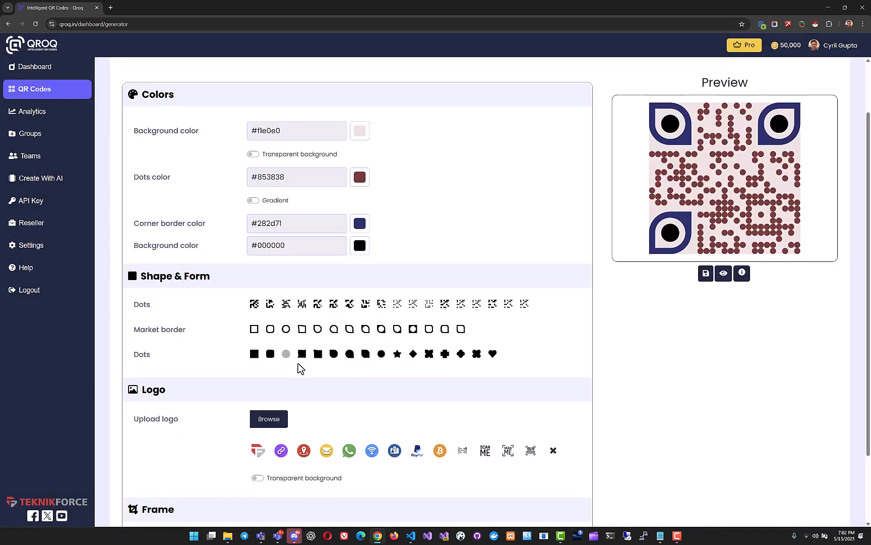
pyautogui.click(349, 355)
pyautogui.click(270, 354)
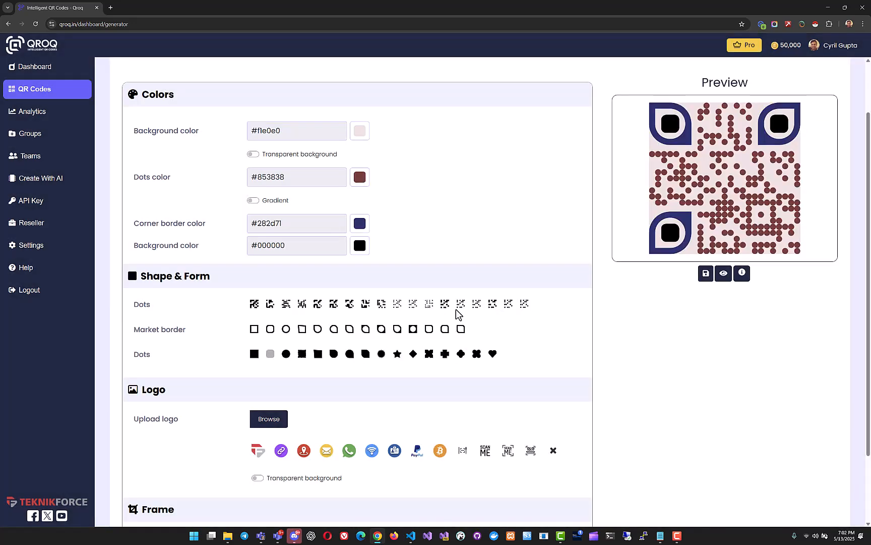
# Check the option to upload a custom logo image, cancel it, and apply the preset red-and-gray Teknikforce logo to the QR code
pyautogui.scroll(-2, 290, 323)
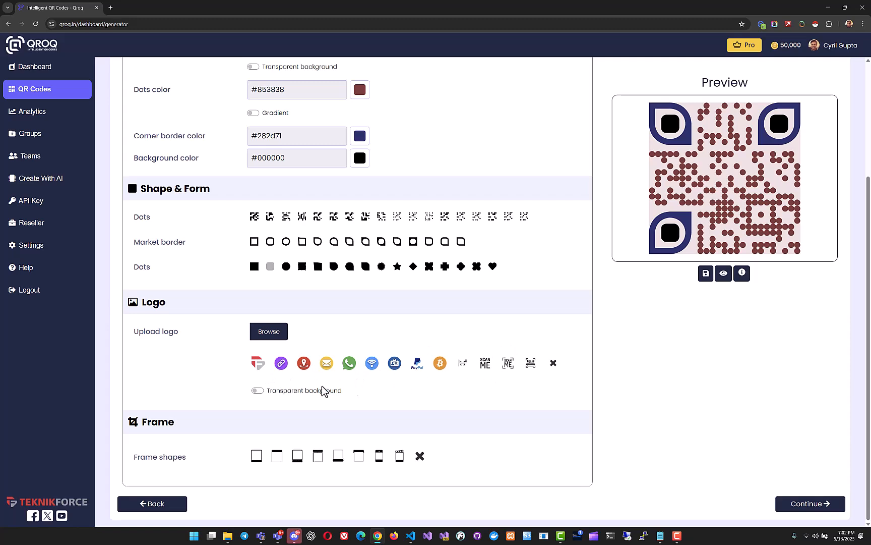
pyautogui.click(263, 336)
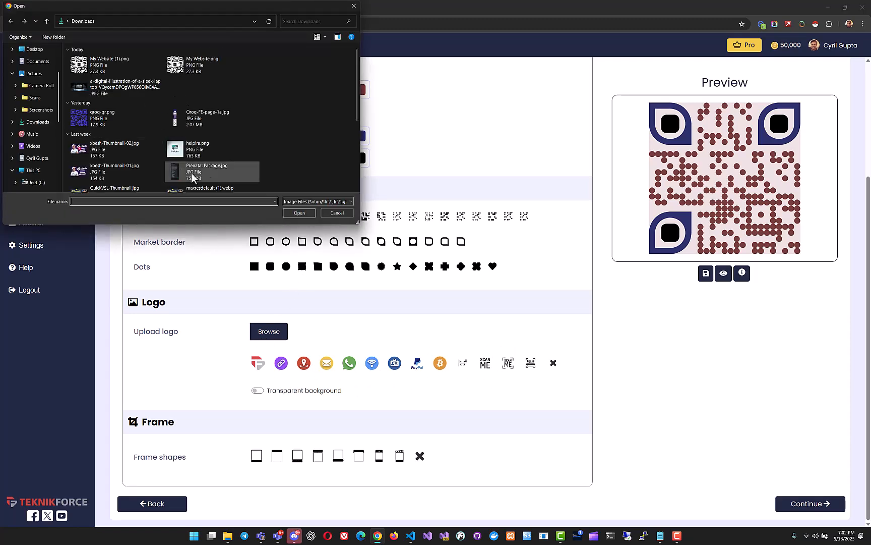
pyautogui.click(324, 215)
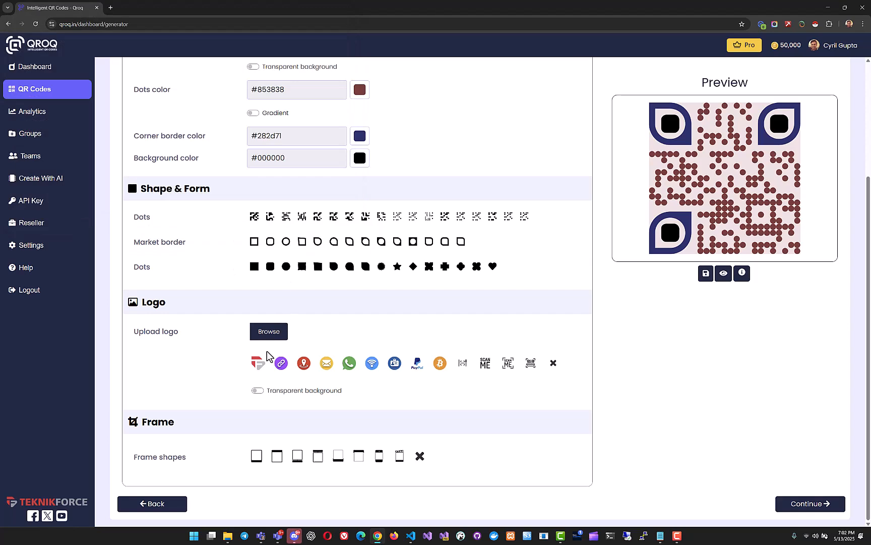
pyautogui.click(258, 363)
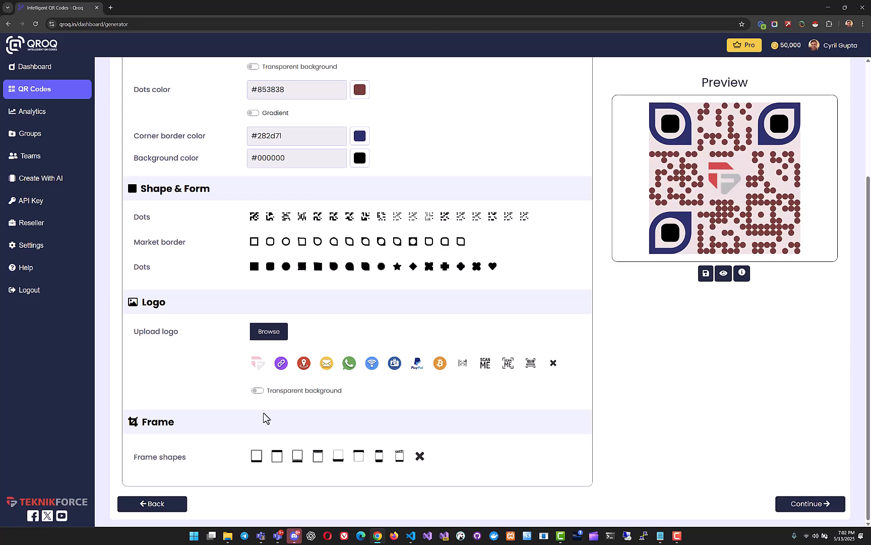
# Try the frame with the phrase below, choose the one with the phrase above the code, and change the phrase to Teknikforce
pyautogui.click(262, 465)
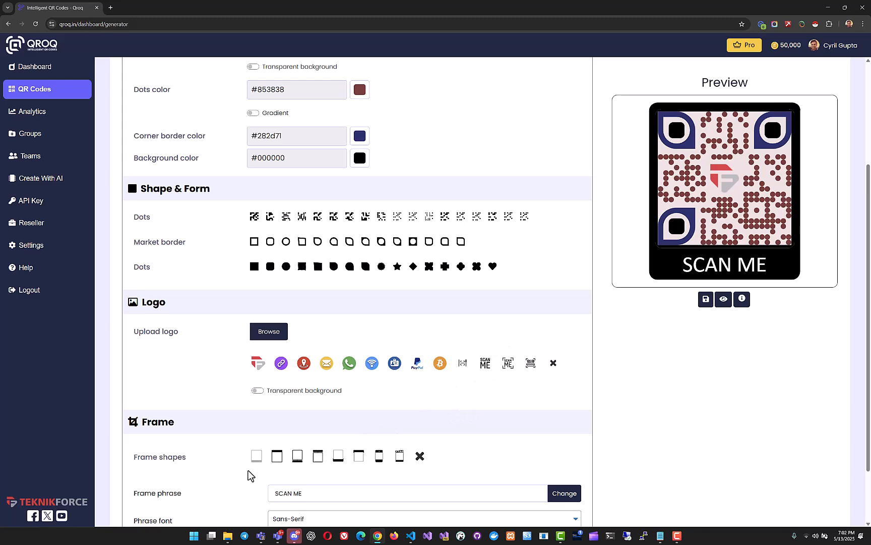
pyautogui.click(281, 459)
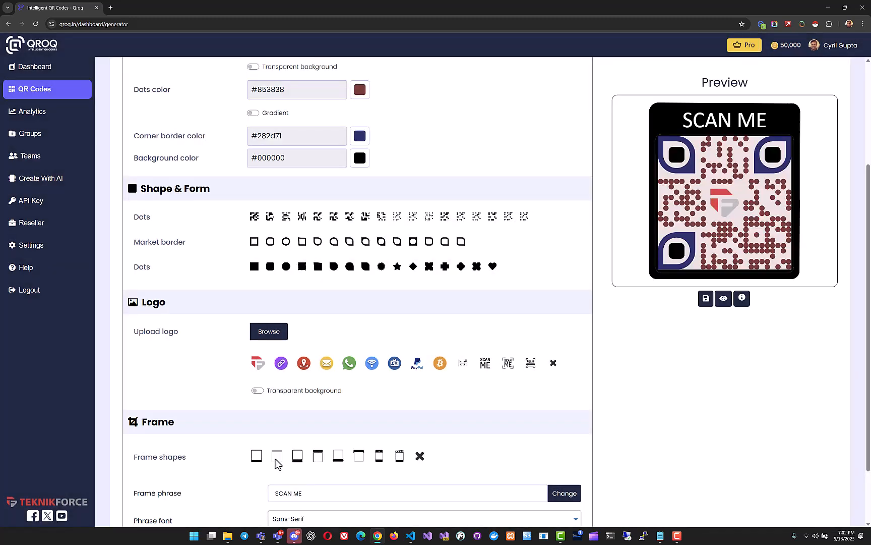
pyautogui.moveTo(302, 495); pyautogui.dragTo(272, 495)
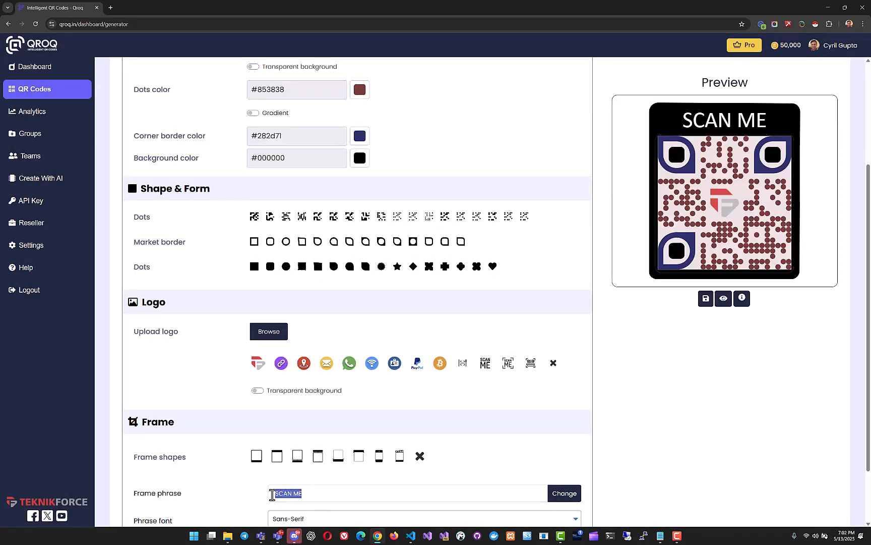
pyautogui.scroll(-2, 272, 495)
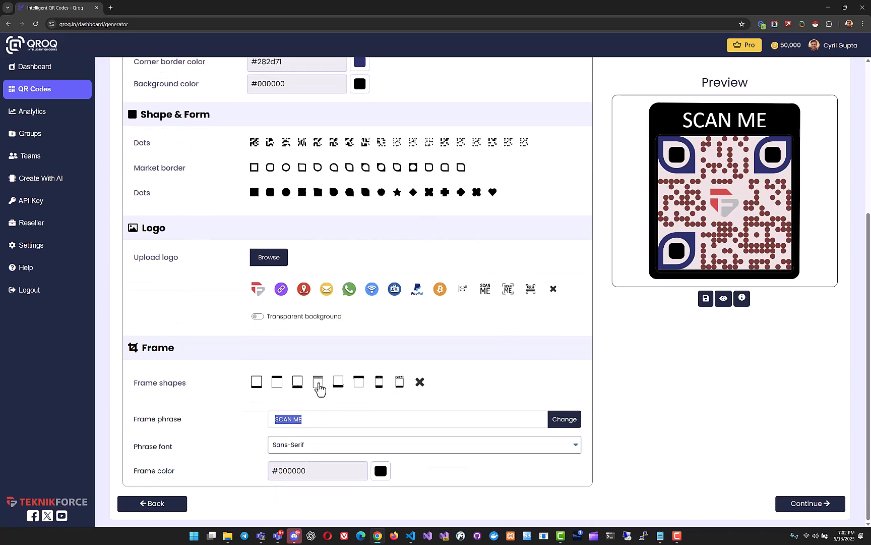
pyautogui.write('Teknikforce')
pyautogui.click(563, 418)
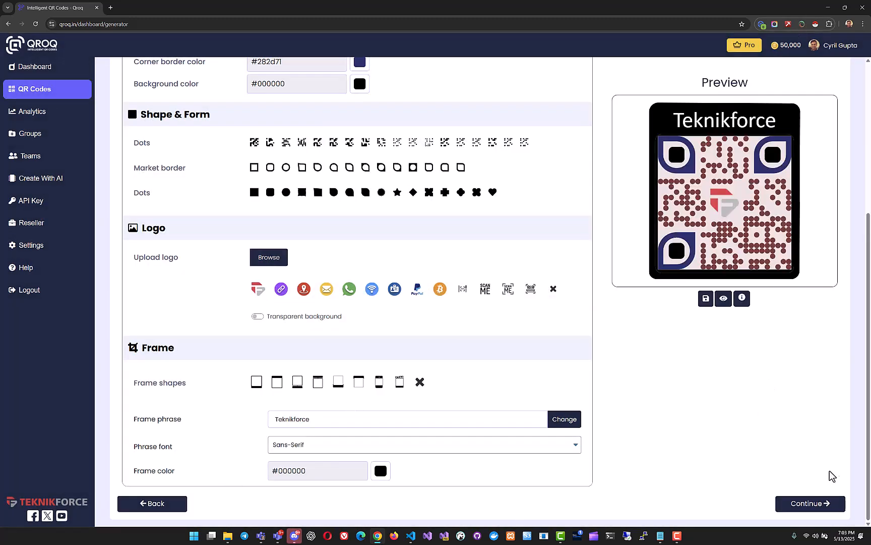
# Save the finished QR code design and download the Teknikforce.com code from the list of active codes
pyautogui.click(825, 503)
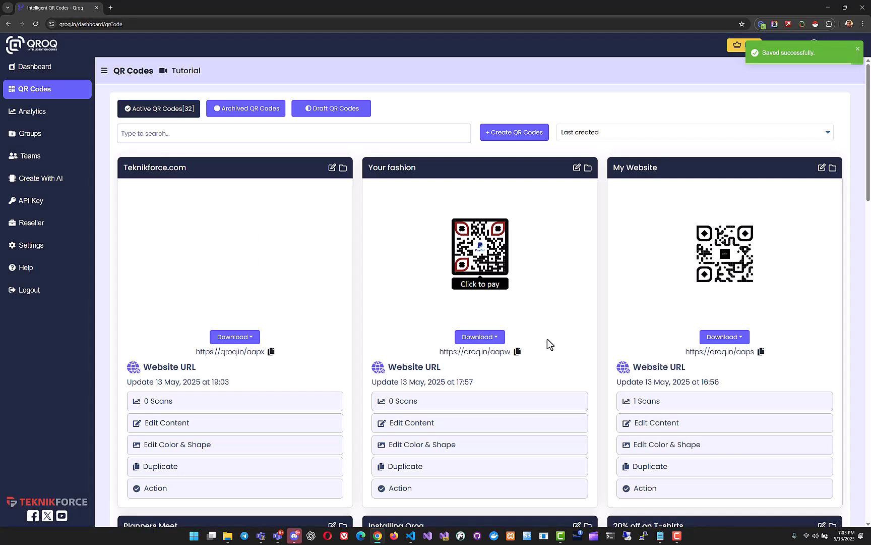
pyautogui.click(242, 336)
pyautogui.click(233, 363)
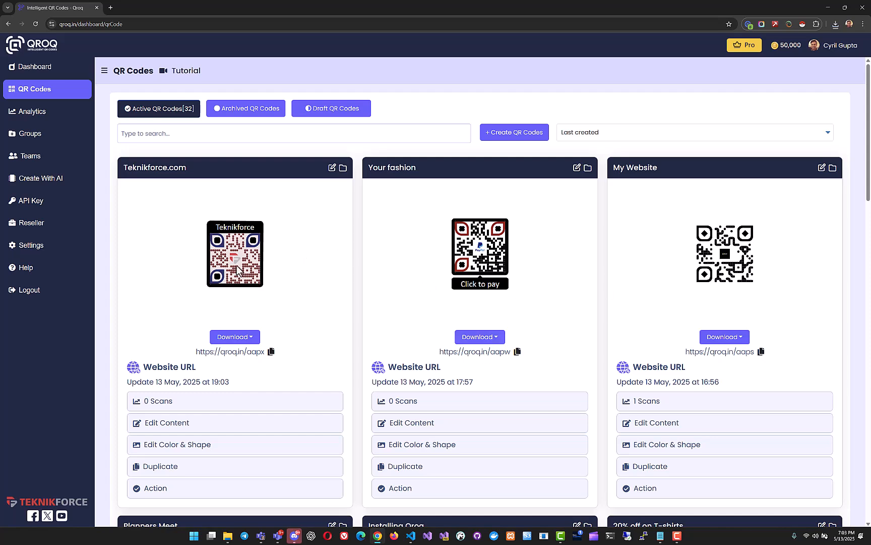
# Look through the first page of active QR codes, checking the types and scan statistics entries of the cards
pyautogui.scroll(-5, 277, 315)
pyautogui.scroll(-1, 236, 342)
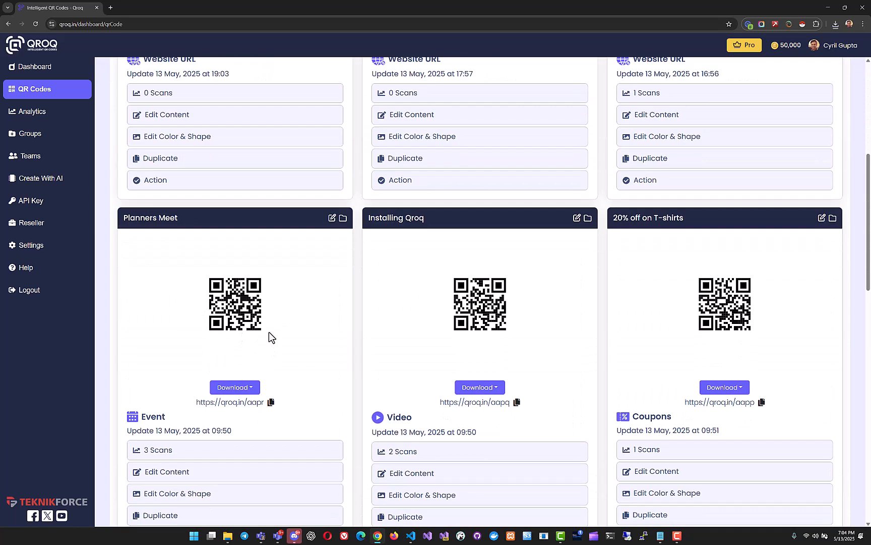
pyautogui.scroll(7, 229, 301)
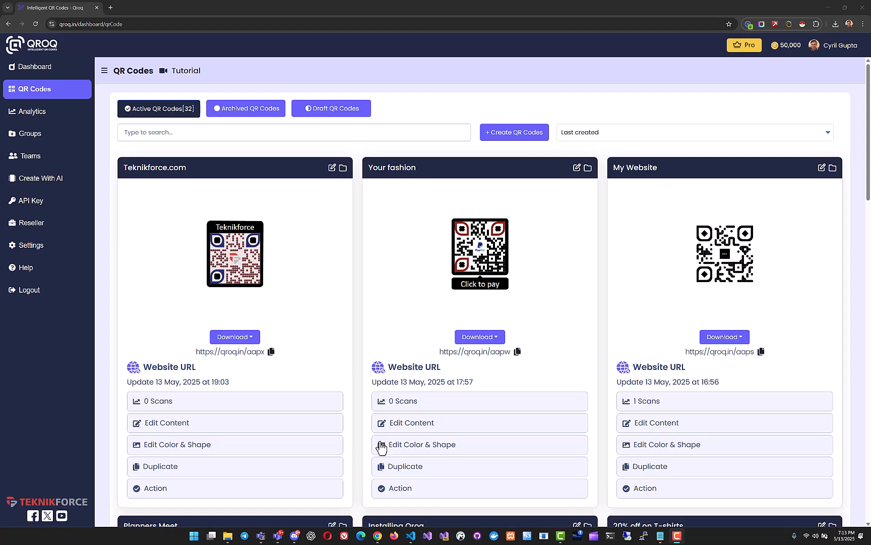
pyautogui.scroll(-2, 381, 444)
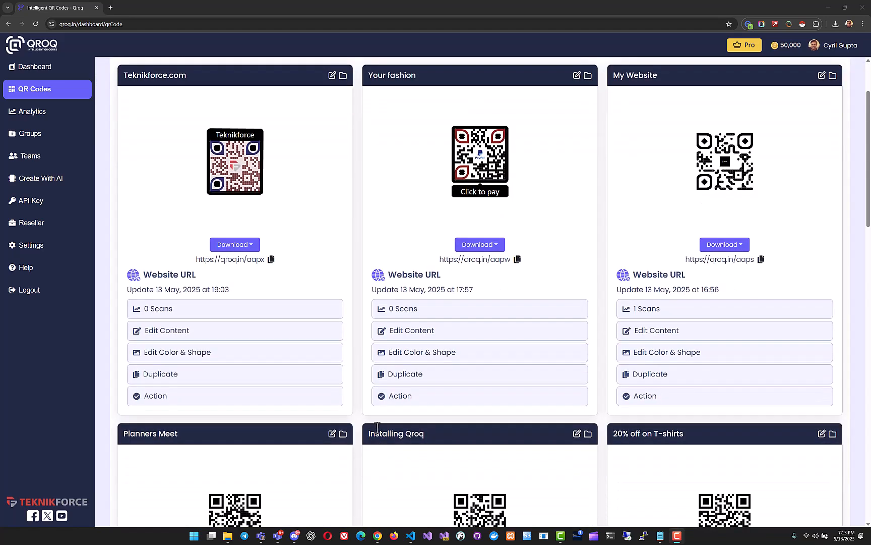
pyautogui.scroll(-7, 378, 426)
pyautogui.scroll(-2, 377, 423)
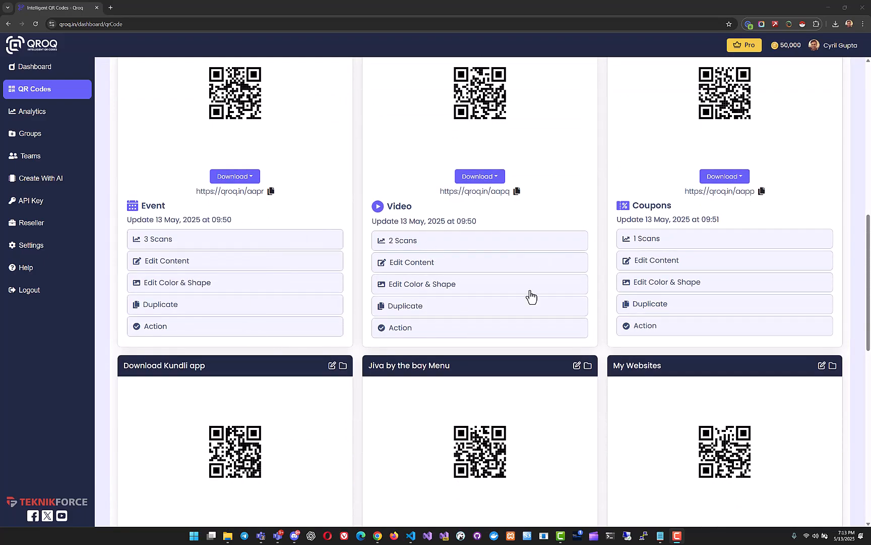
pyautogui.scroll(-7, 271, 384)
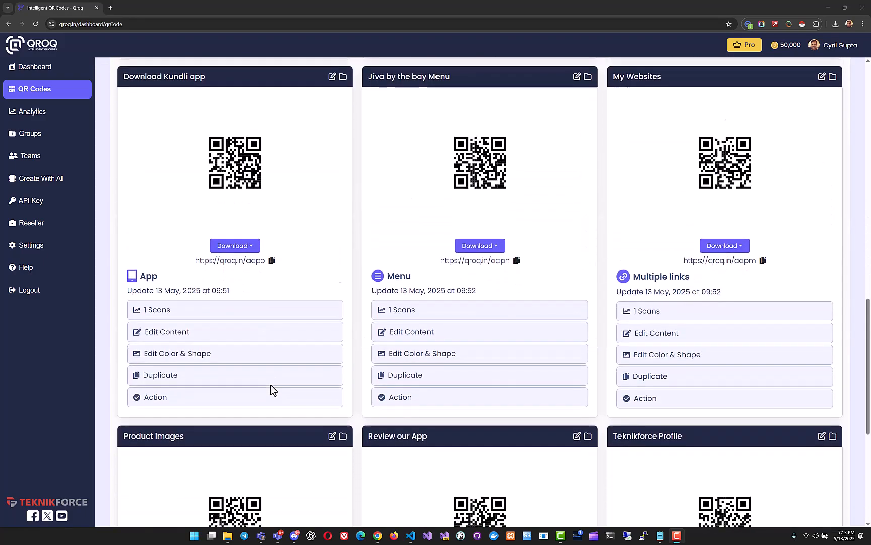
pyautogui.scroll(-4, 270, 384)
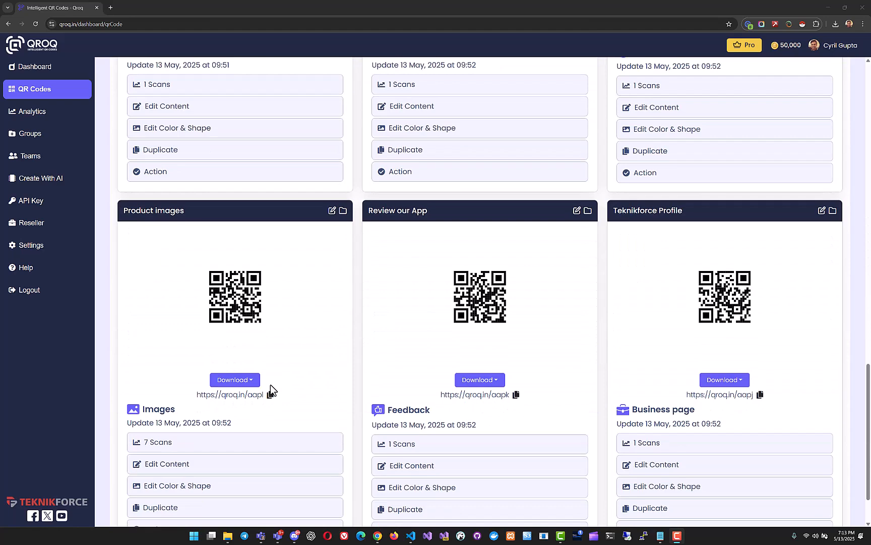
pyautogui.scroll(2, 338, 344)
pyautogui.scroll(-3, 338, 345)
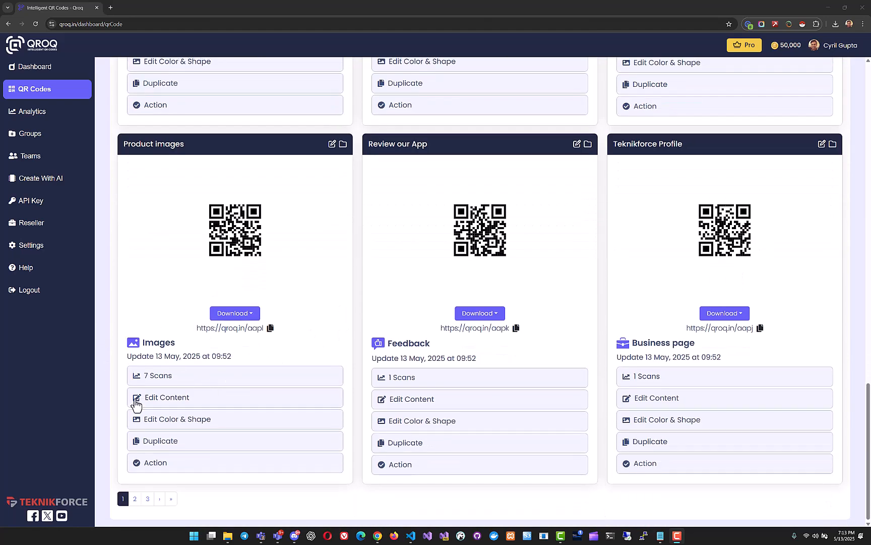
# Open the scan statistics of the Product images QR code and review its scans chart, operating systems, countries and cities
pyautogui.click(178, 383)
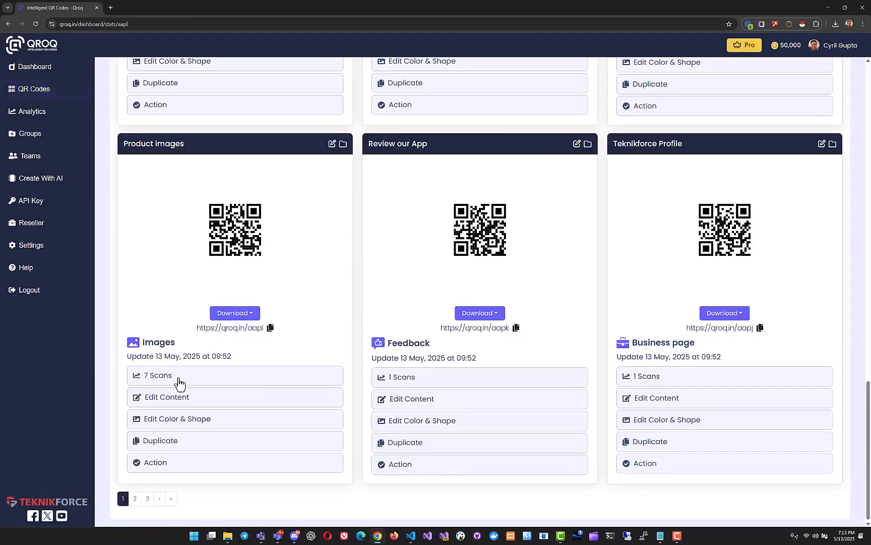
pyautogui.scroll(-3, 498, 311)
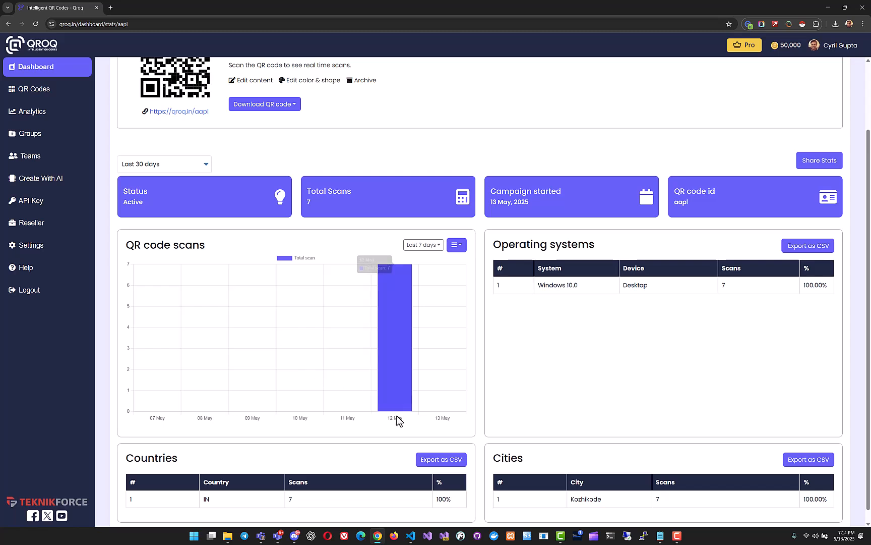
pyautogui.scroll(-1, 580, 399)
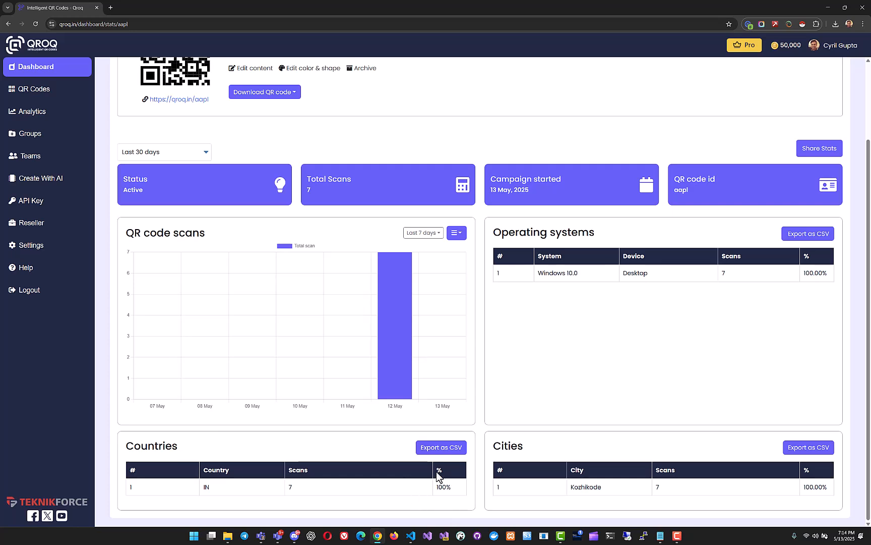
pyautogui.scroll(2, 556, 267)
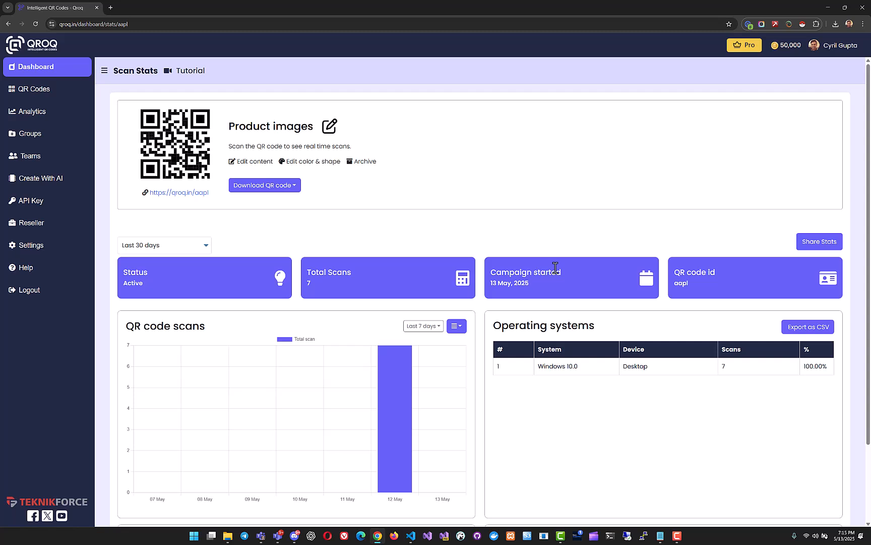
# Open the analytics for all QR codes, sort the table by most views and by QR code name, and restore the default order
pyautogui.click(76, 111)
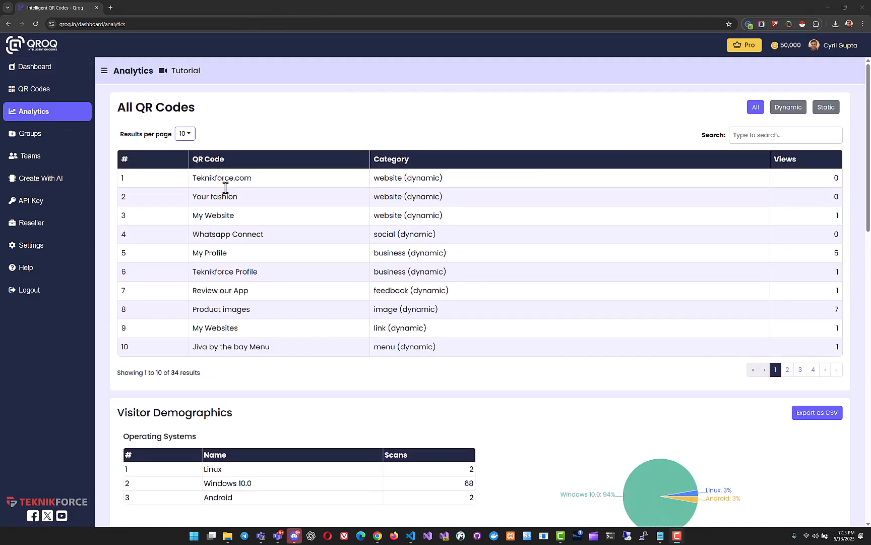
pyautogui.scroll(-1, 209, 191)
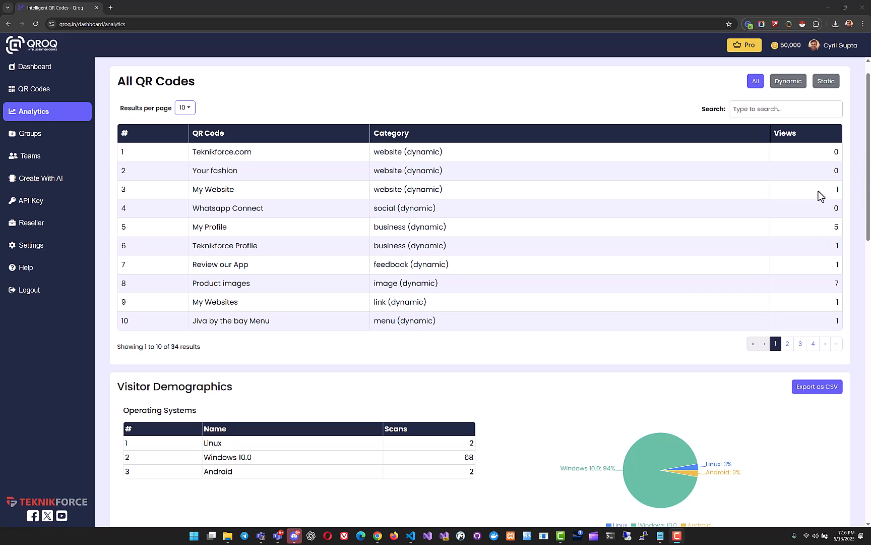
pyautogui.click(790, 135)
pyautogui.click(790, 137)
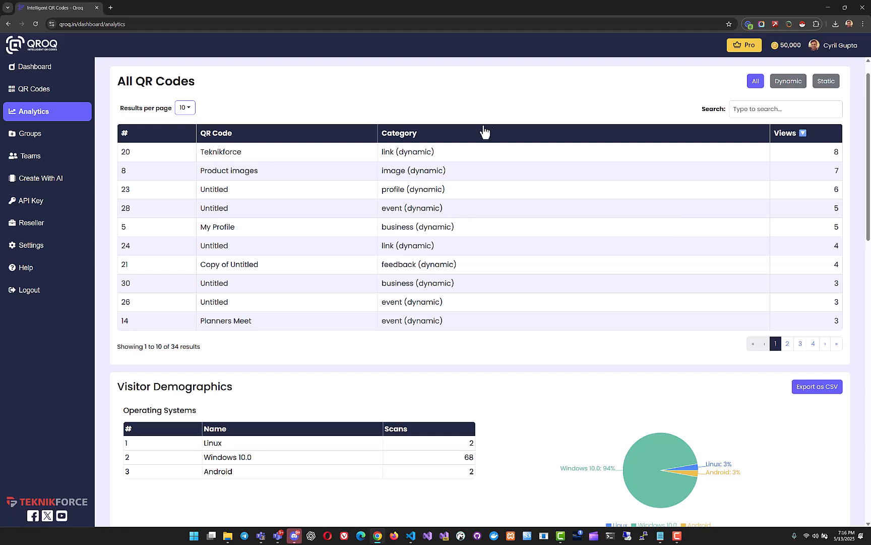
pyautogui.click(246, 129)
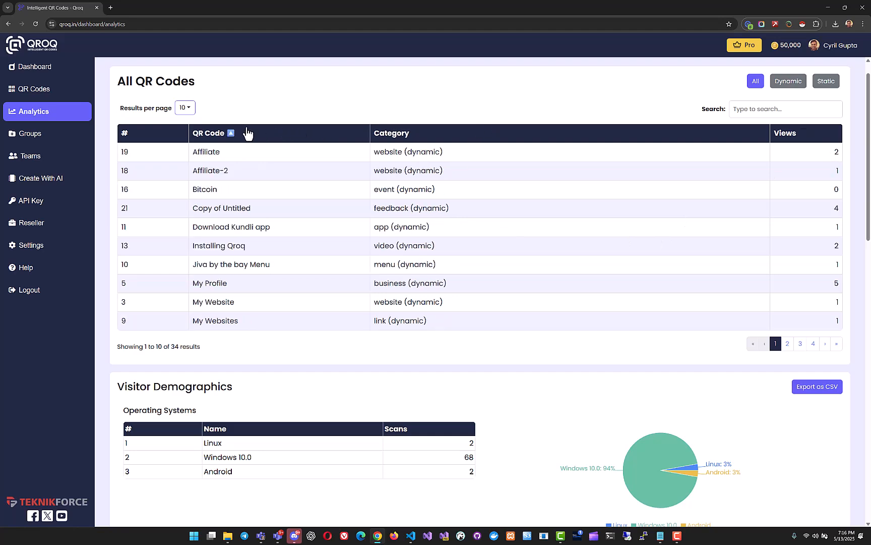
pyautogui.click(218, 141)
pyautogui.click(218, 142)
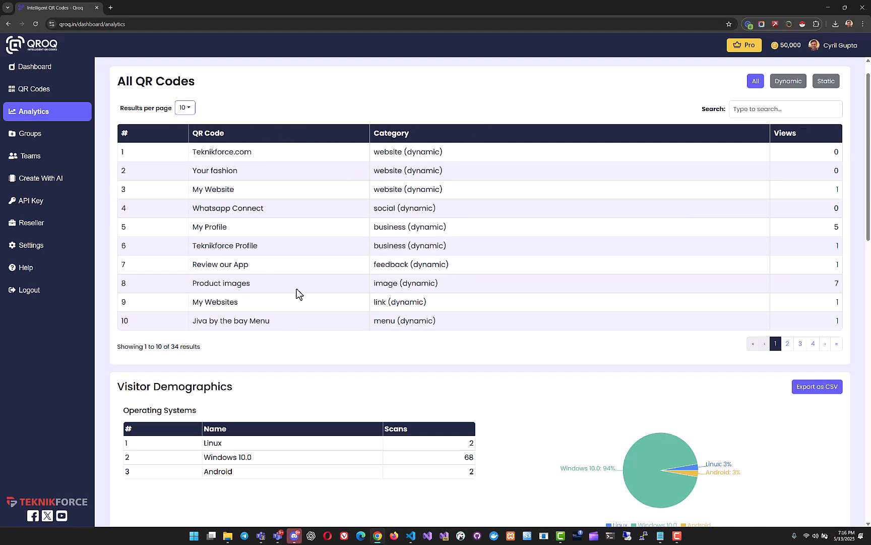
# Examine the visitor demographics by operating system, device, country, browser and city, as well as the feedback reviews
pyautogui.scroll(-5, 286, 309)
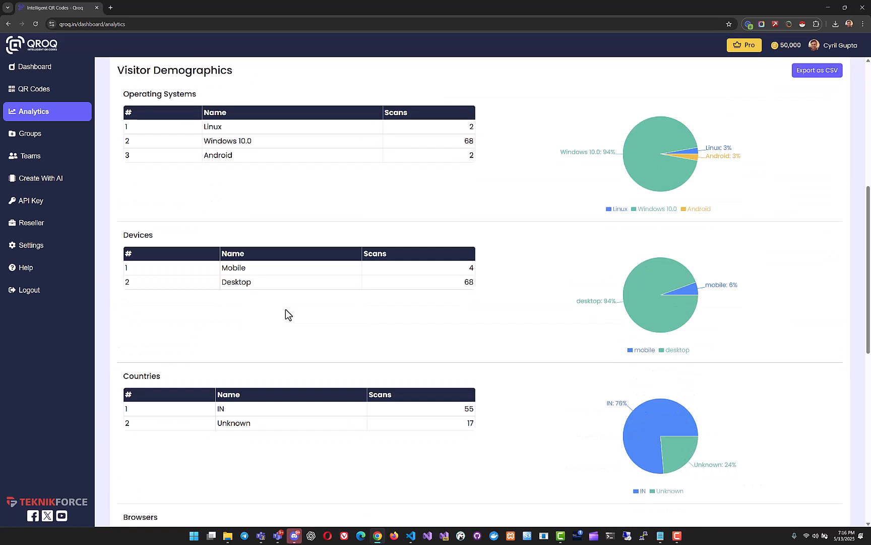
pyautogui.scroll(-1, 285, 309)
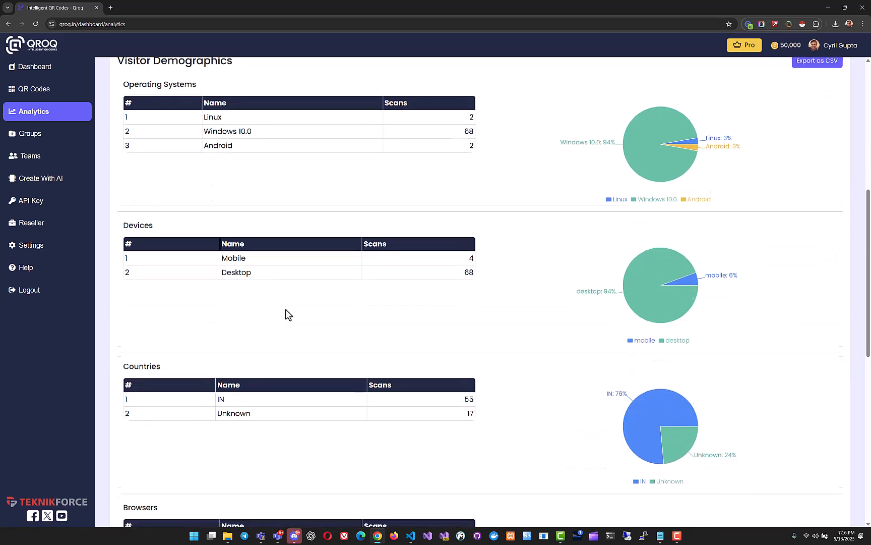
pyautogui.scroll(1, 286, 314)
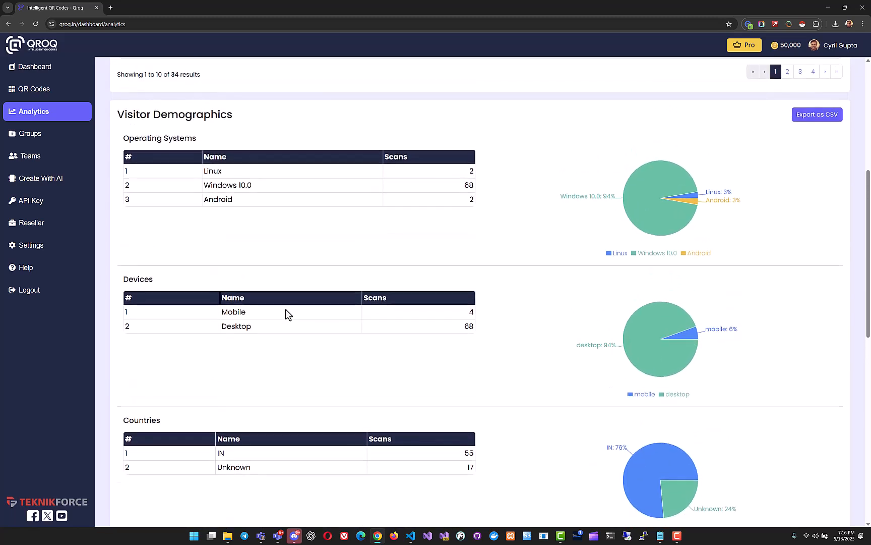
pyautogui.scroll(-2, 297, 292)
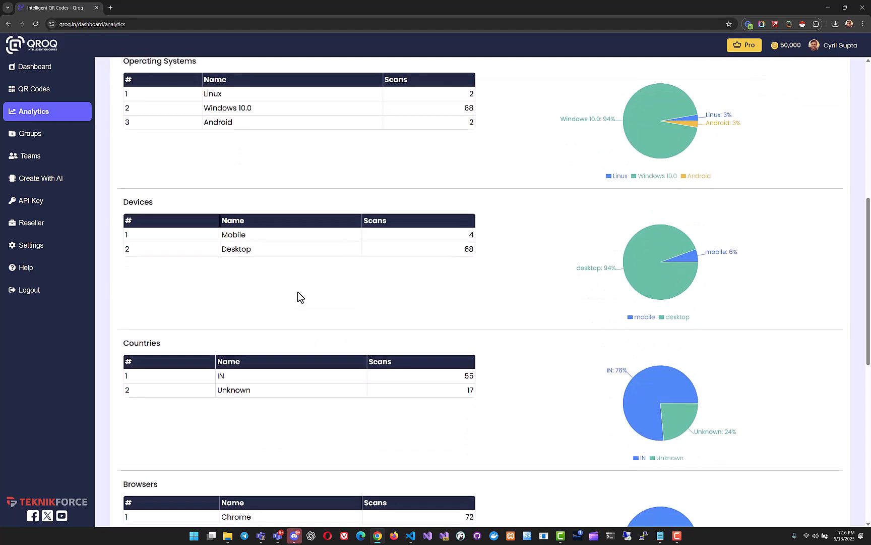
pyautogui.scroll(-3, 304, 353)
pyautogui.scroll(-3, 302, 353)
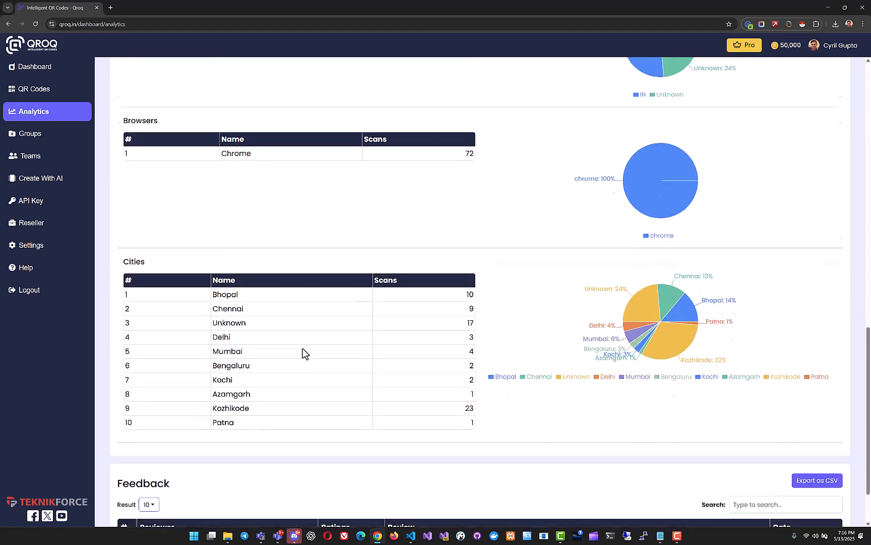
pyautogui.scroll(-1, 297, 296)
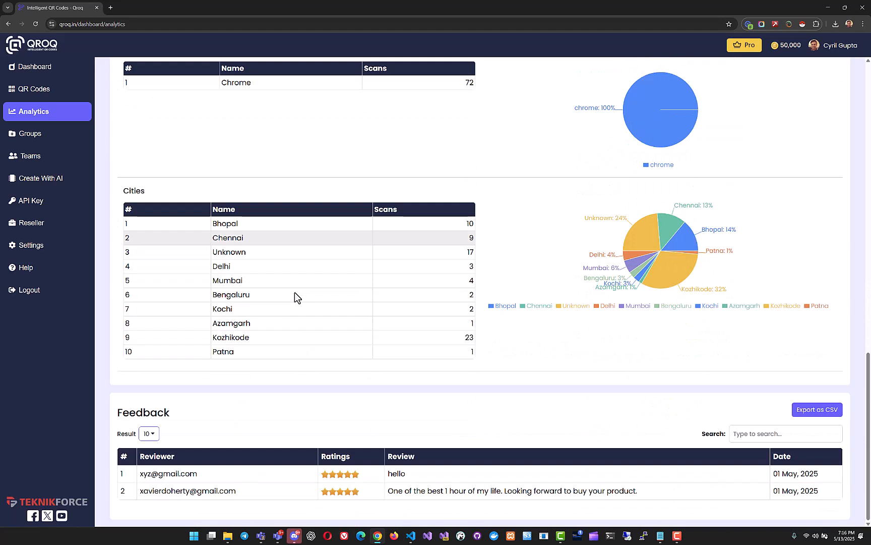
pyautogui.scroll(1, 295, 292)
pyautogui.scroll(-1, 295, 292)
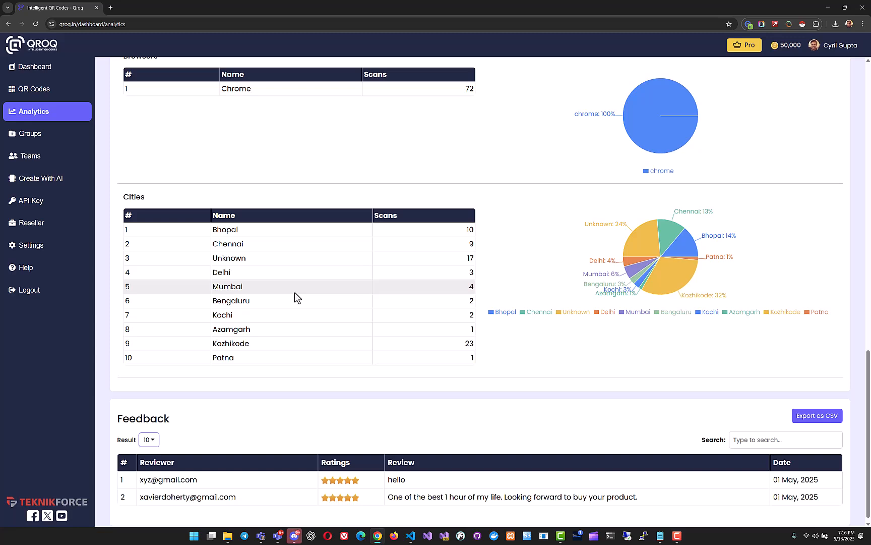
pyautogui.scroll(-1, 295, 292)
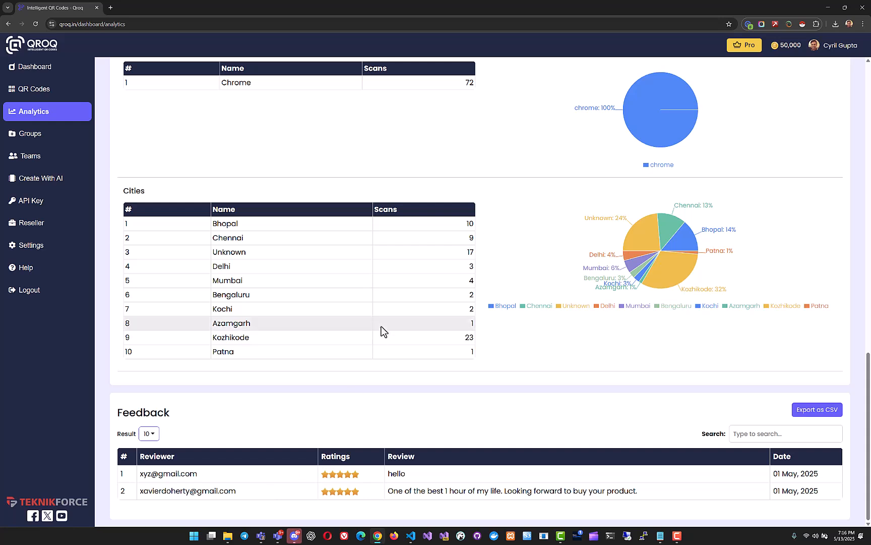
# Open the groups page and the team members page, and review the team list and access level notes
pyautogui.scroll(20, 382, 331)
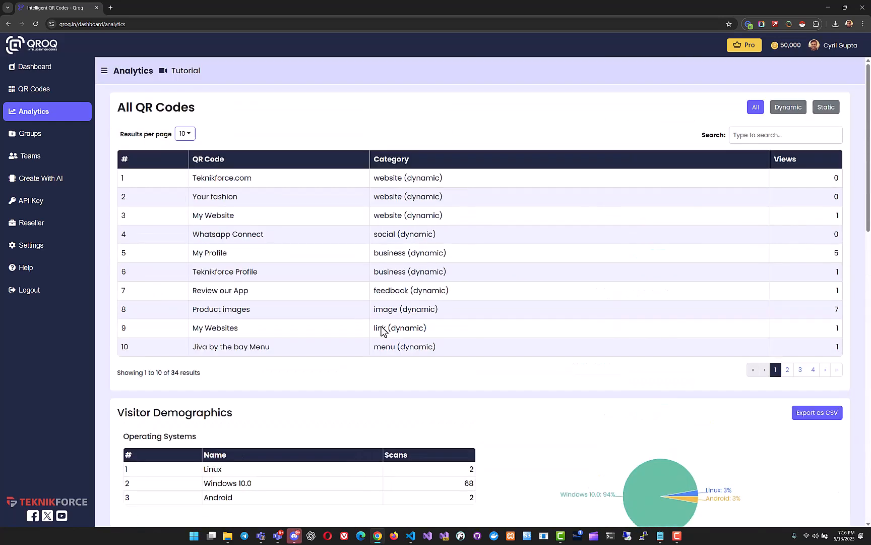
pyautogui.click(43, 144)
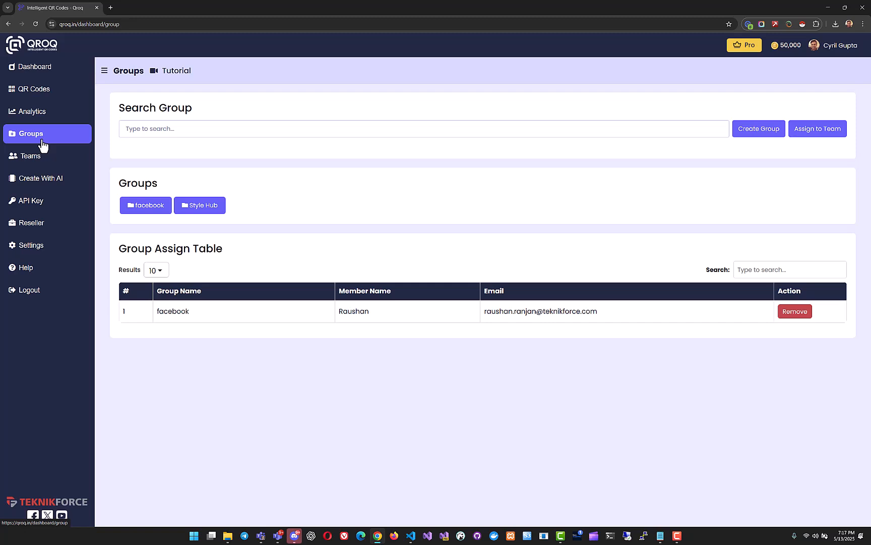
pyautogui.click(45, 158)
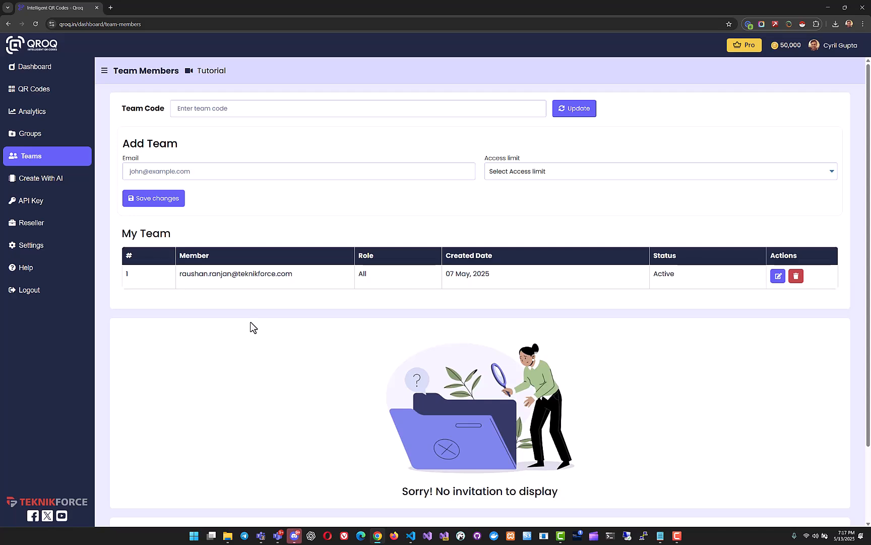
pyautogui.scroll(-1, 370, 311)
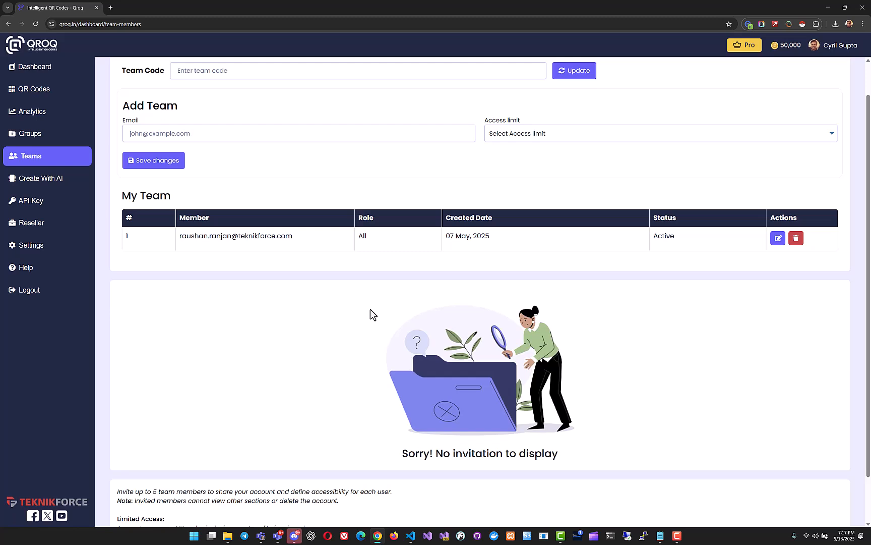
pyautogui.scroll(-1, 370, 310)
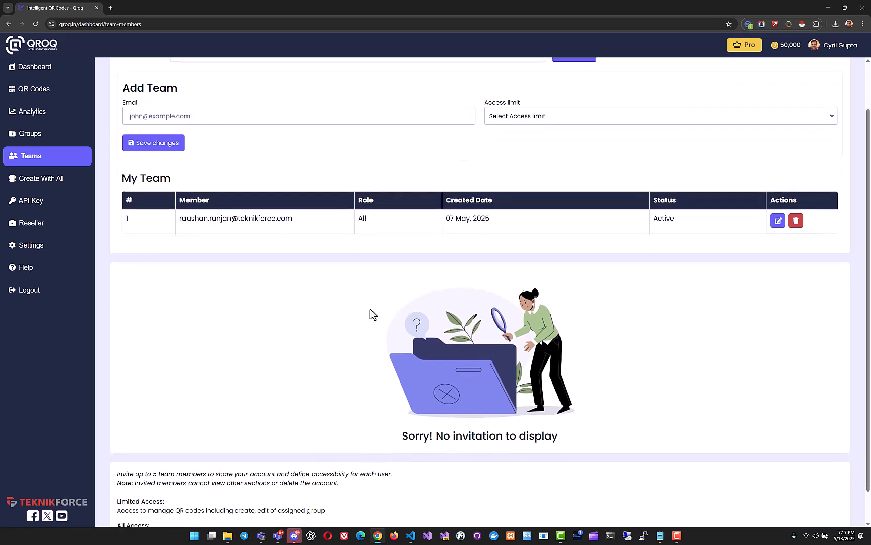
pyautogui.scroll(2, 370, 309)
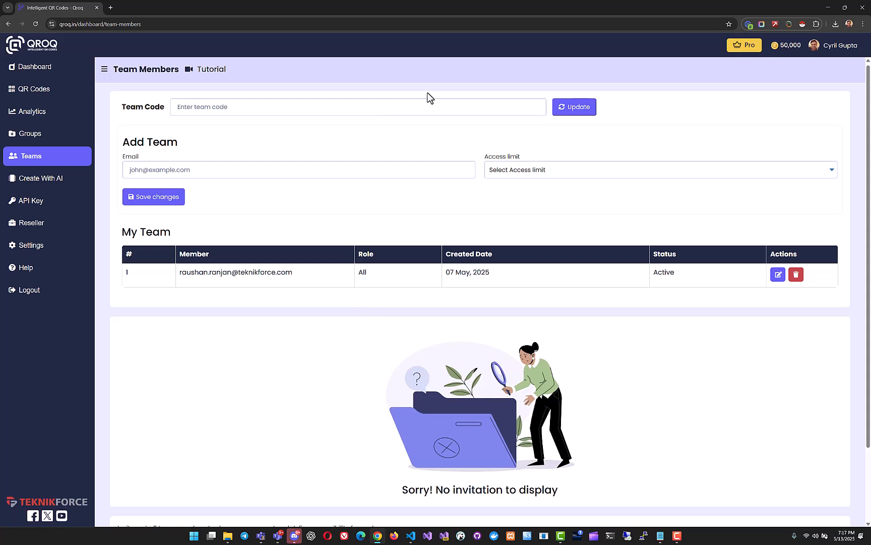
# Try the Limited and All access limits in the form for adding a team member
pyautogui.click(307, 166)
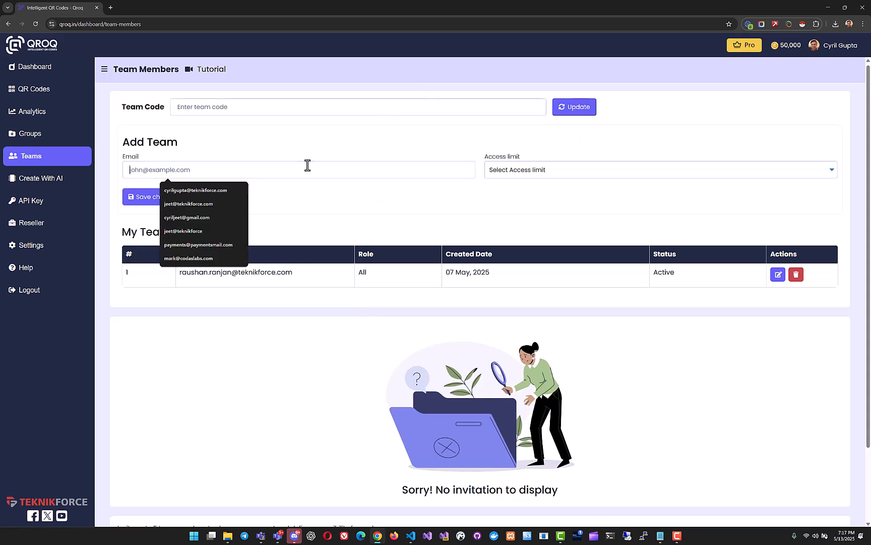
pyautogui.click(525, 179)
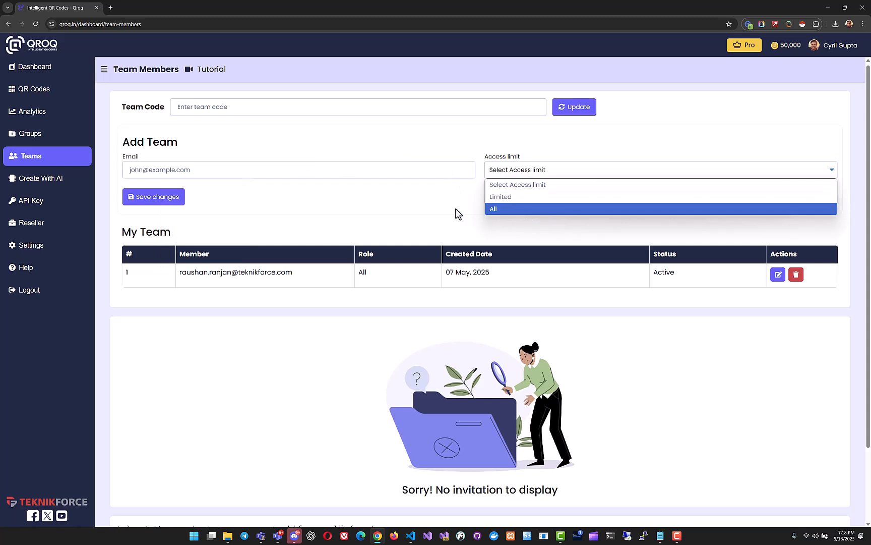
pyautogui.click(489, 198)
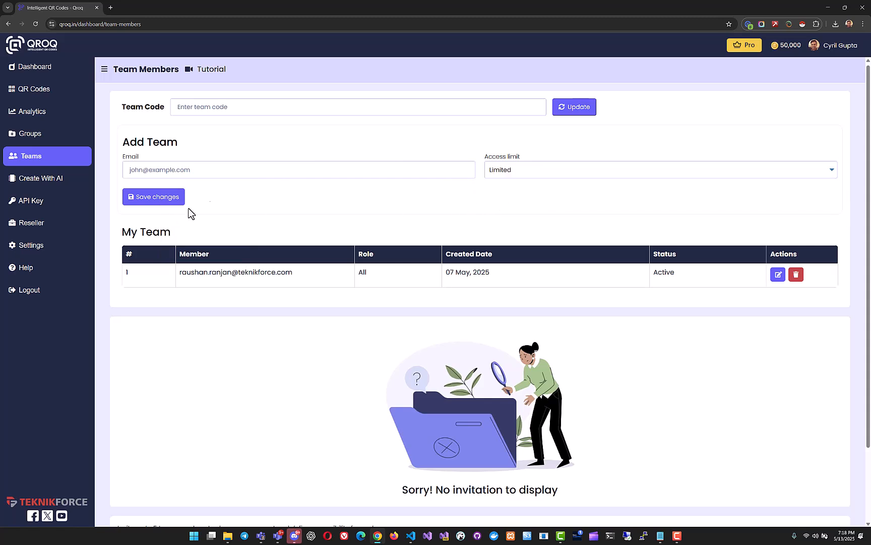
pyautogui.click(505, 175)
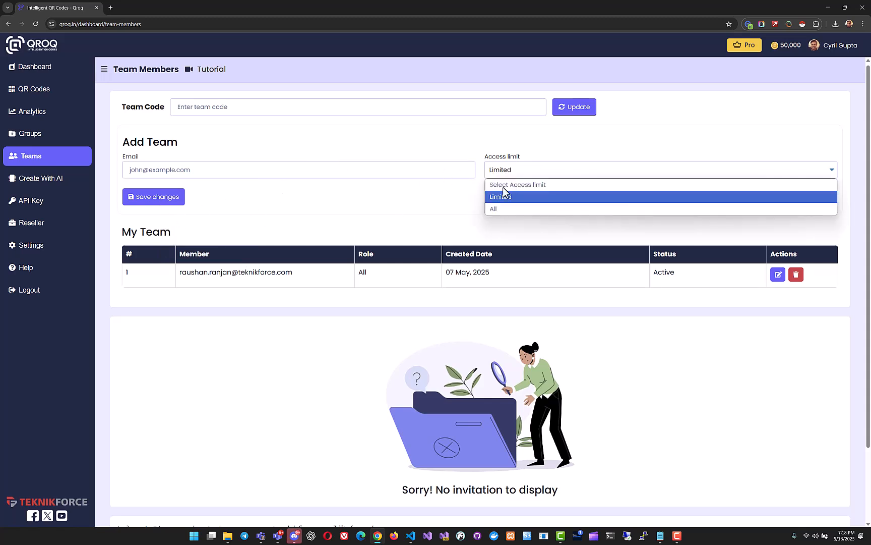
pyautogui.click(505, 208)
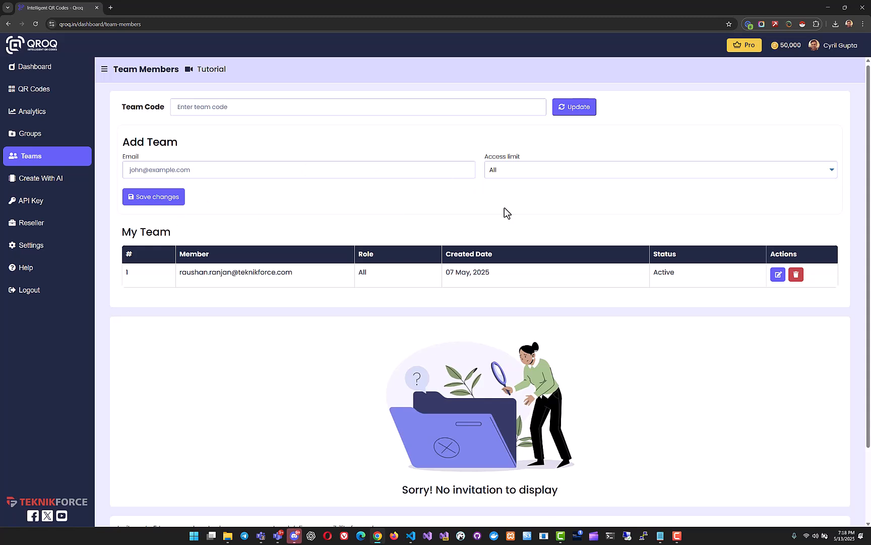
pyautogui.click(531, 177)
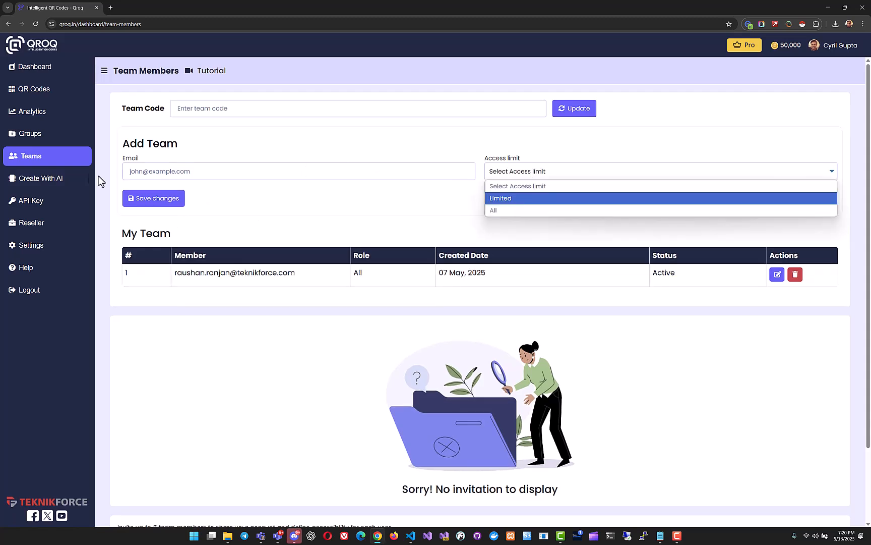
# Try selecting the facebook and Style Hub groups for assignment to team members, and close without assigning them
pyautogui.click(59, 134)
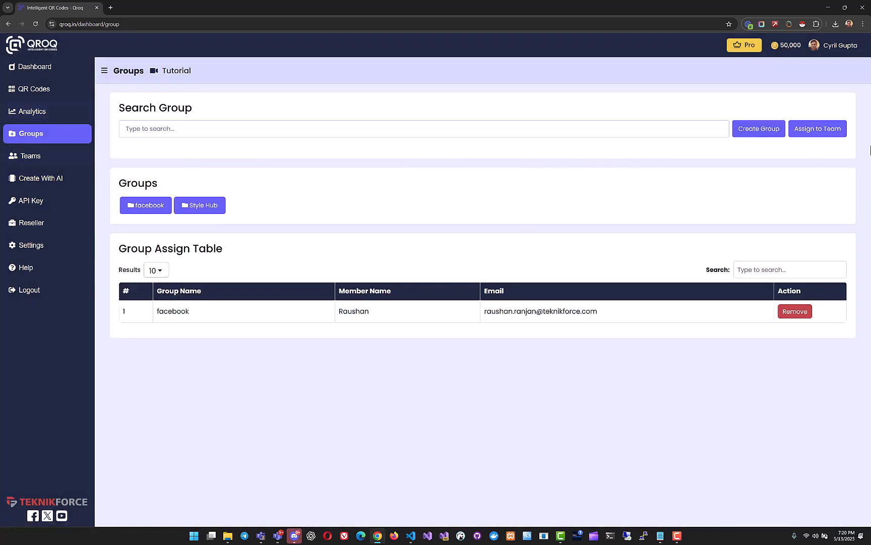
pyautogui.click(820, 138)
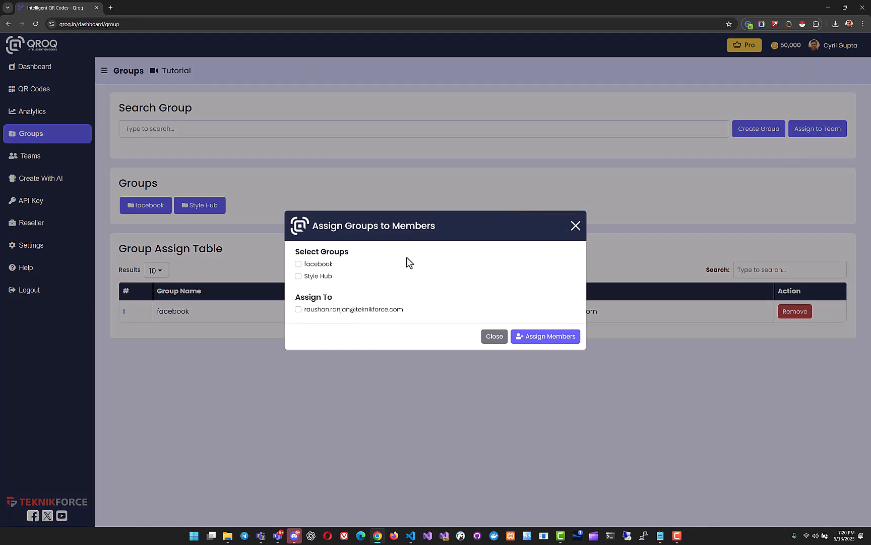
pyautogui.click(298, 264)
pyautogui.click(299, 275)
pyautogui.click(298, 264)
pyautogui.click(494, 337)
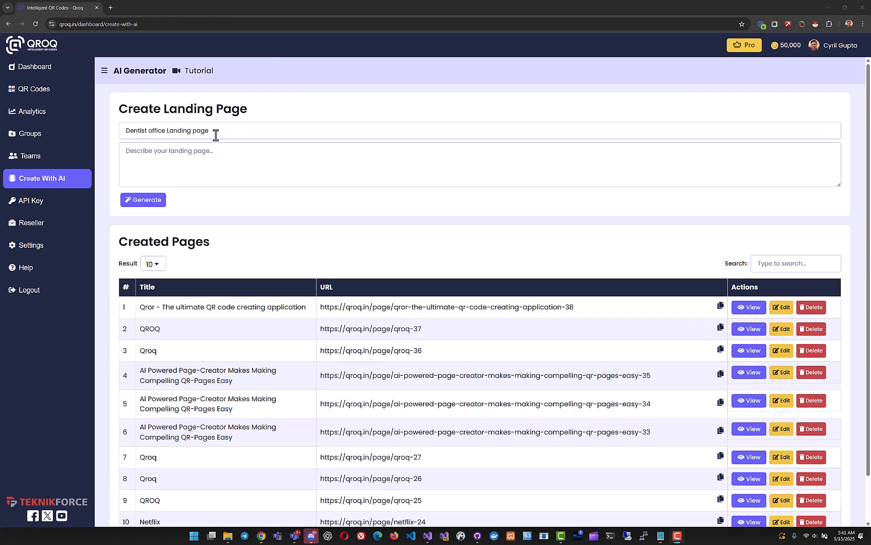
# Paste the SmileEasy clinic description for the Dentist office Landing page and start it with "This is a landing page for a Dentist."
pyautogui.moveTo(225, 135); pyautogui.dragTo(139, 131)
pyautogui.click(209, 164)
pyautogui.hotkey('ctrl', 'v')
pyautogui.scroll(3, 213, 153)
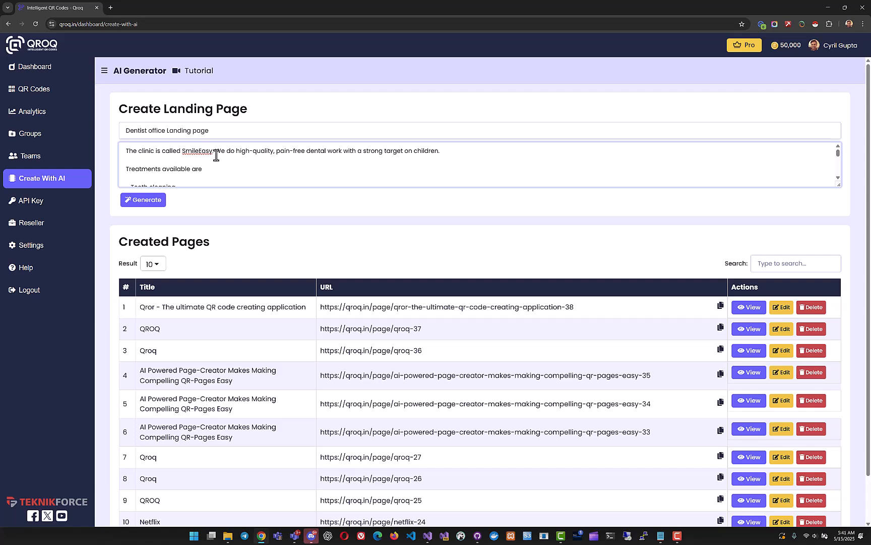
pyautogui.click(127, 150)
pyautogui.write('This is a landing')
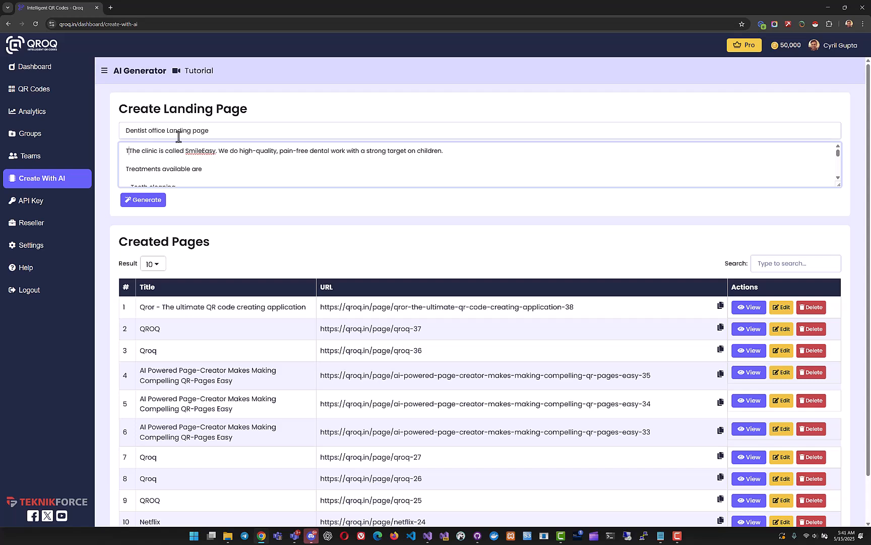
pyautogui.write(' page for a Dent')
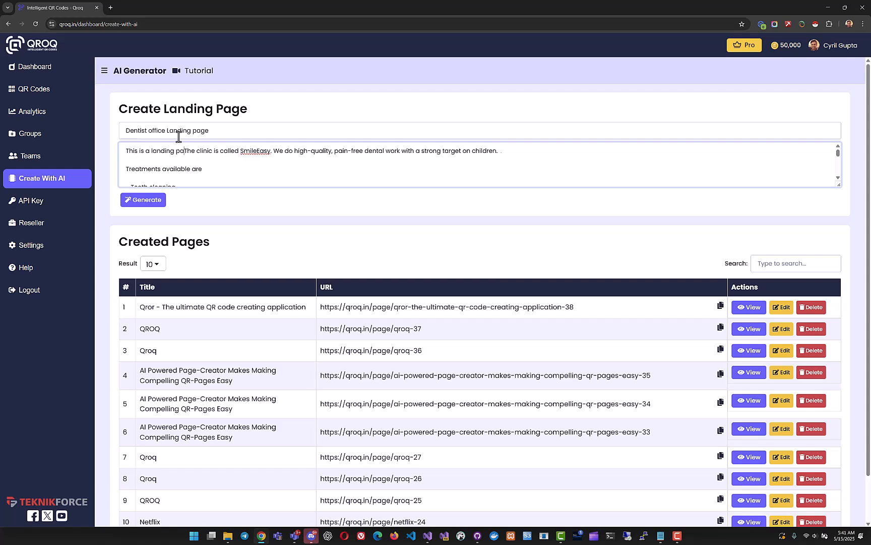
pyautogui.write('ist.')
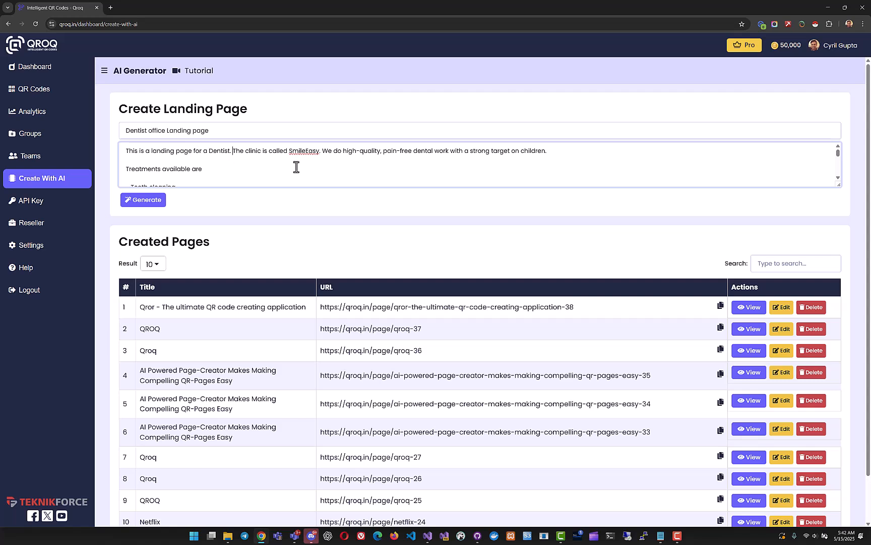
# Check the clinic description from the introduction through treatments, special features and contact details, and generate the landing page
pyautogui.moveTo(322, 151); pyautogui.dragTo(367, 162)
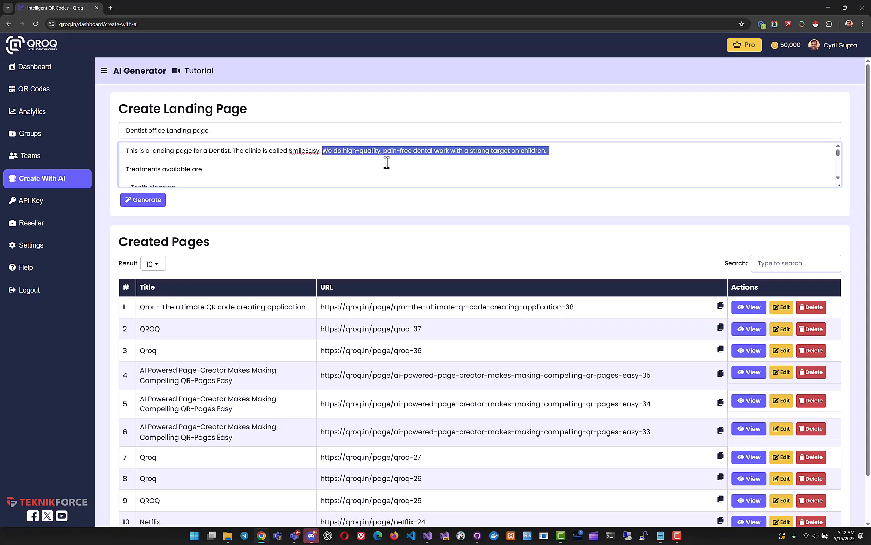
pyautogui.click(386, 161)
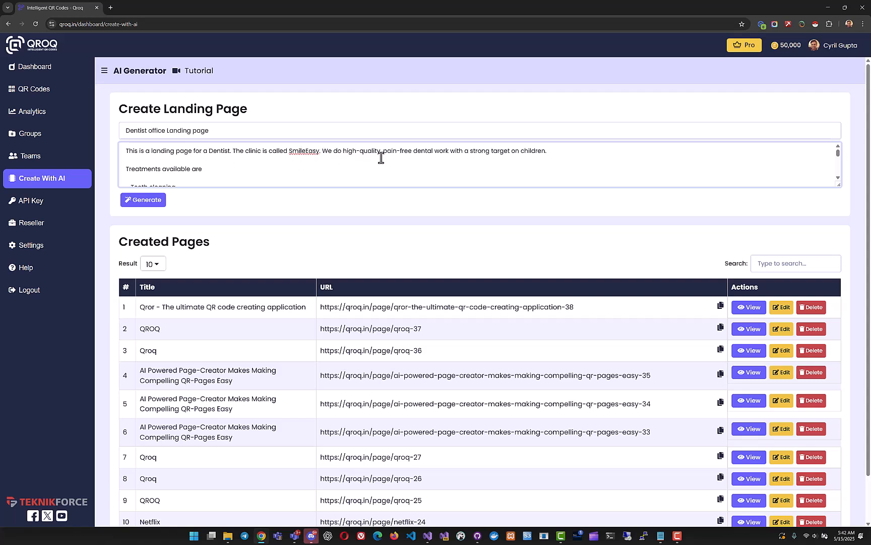
pyautogui.scroll(-2, 226, 159)
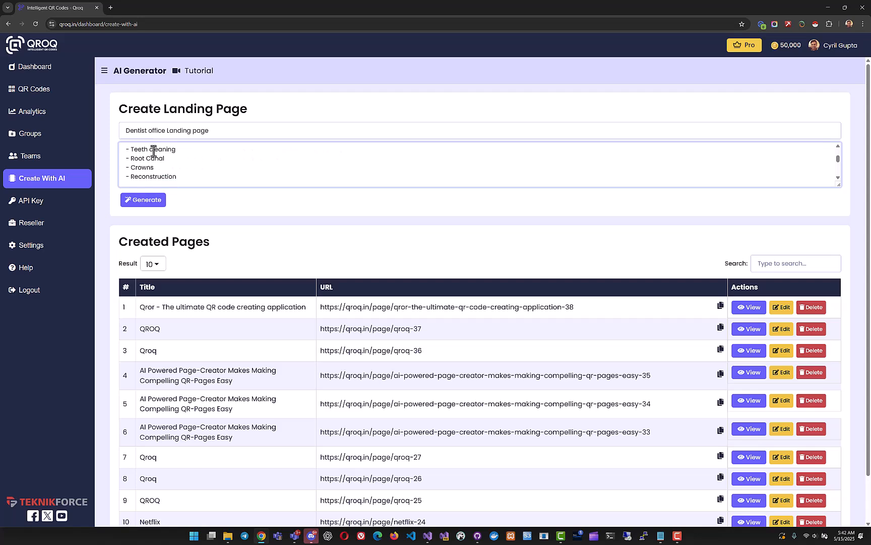
pyautogui.scroll(-3, 188, 168)
pyautogui.scroll(2, 171, 165)
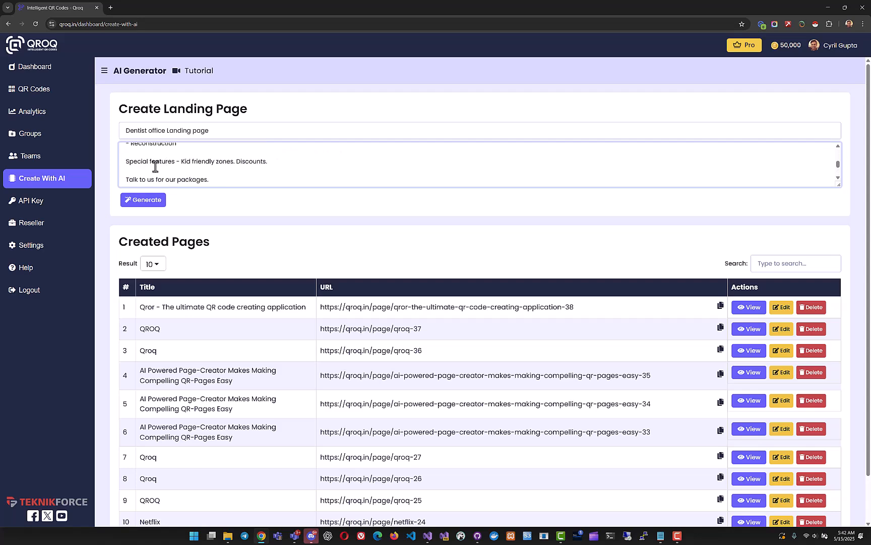
pyautogui.scroll(-2, 157, 164)
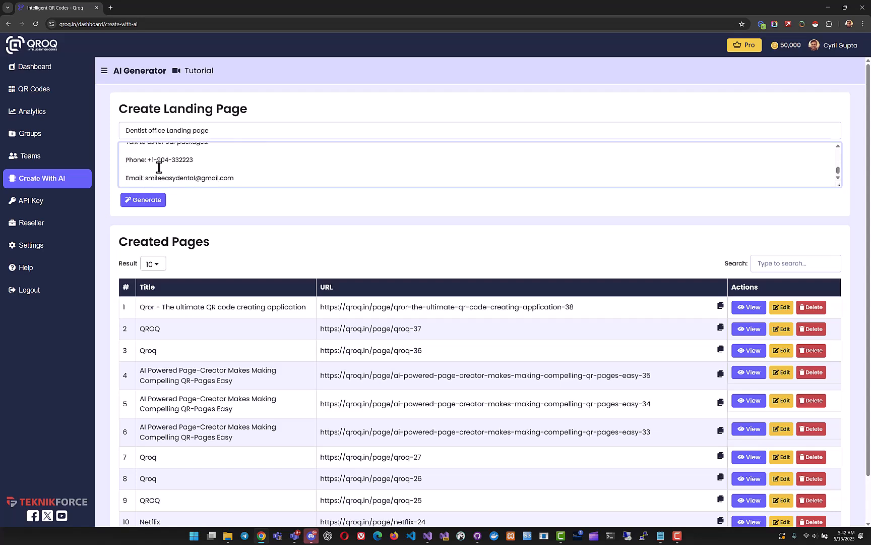
pyautogui.scroll(-1, 145, 175)
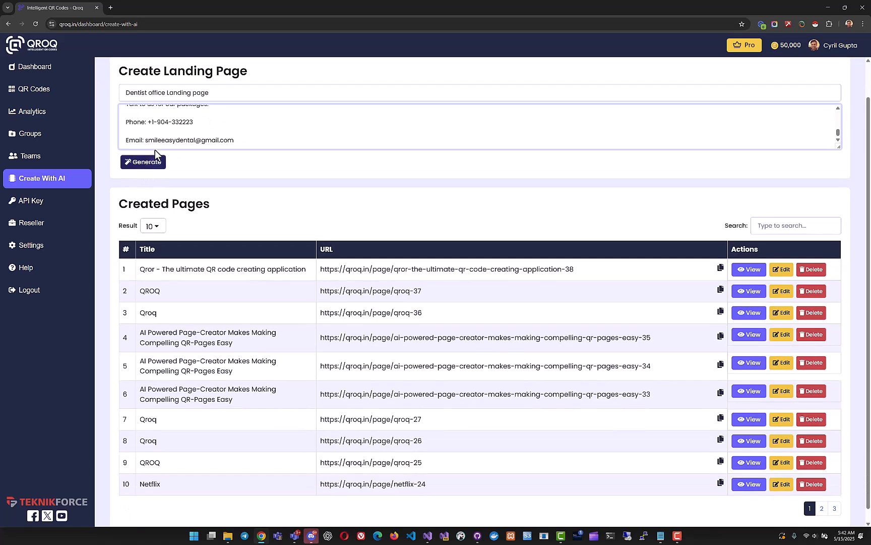
pyautogui.scroll(1, 176, 182)
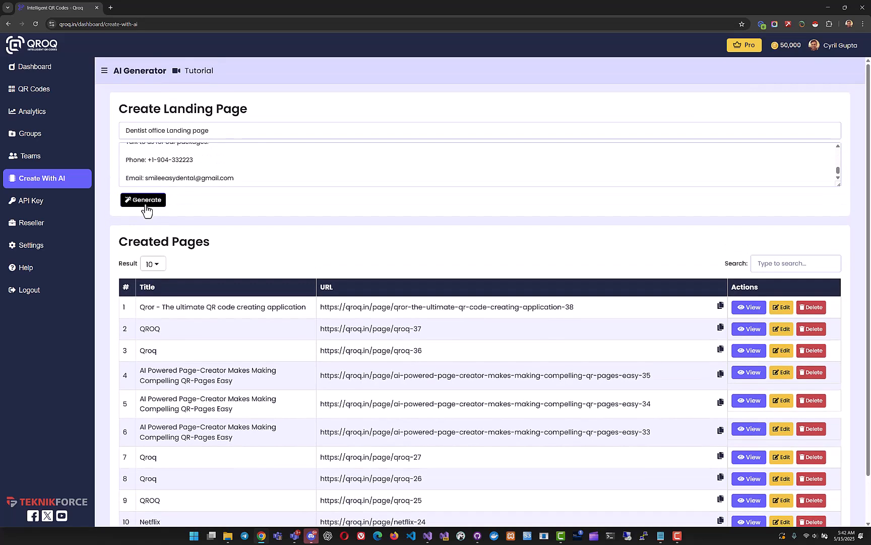
pyautogui.click(147, 200)
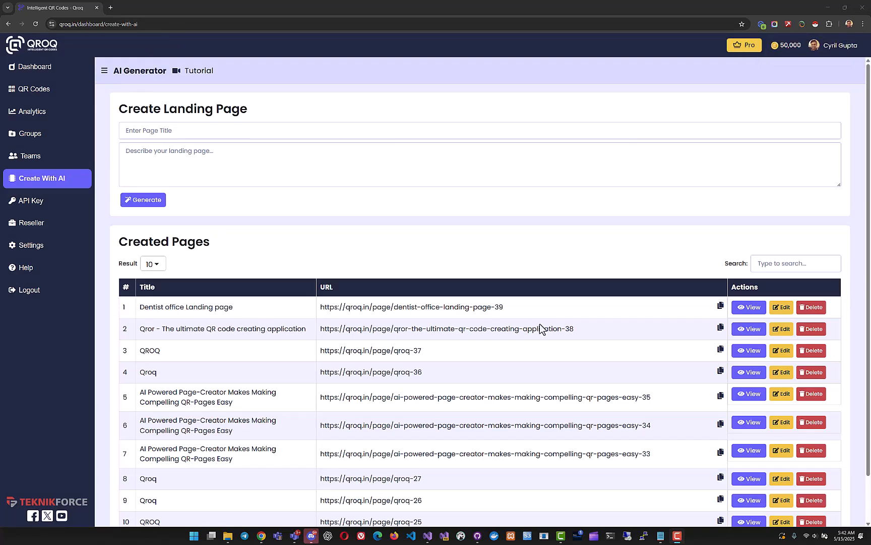
# View the generated Dentist office Landing page and open it for editing
pyautogui.click(750, 308)
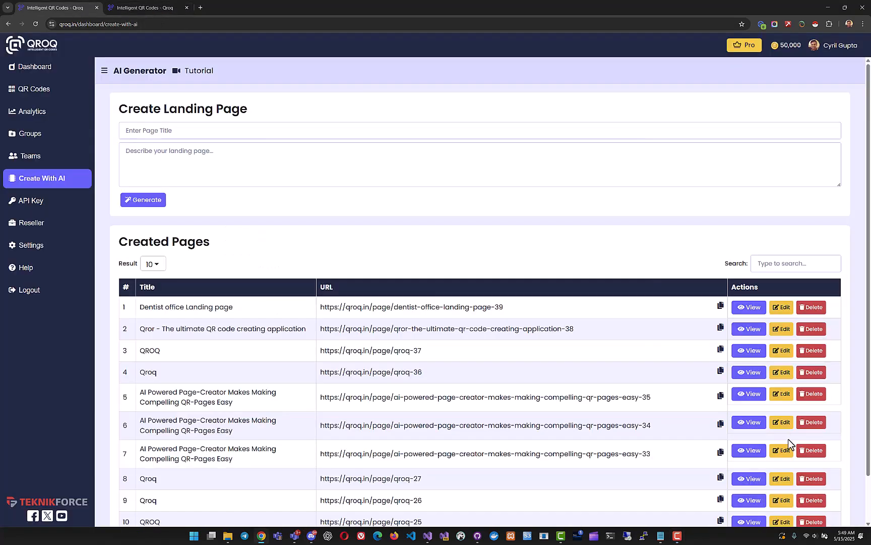
pyautogui.click(781, 307)
pyautogui.scroll(-1, 323, 302)
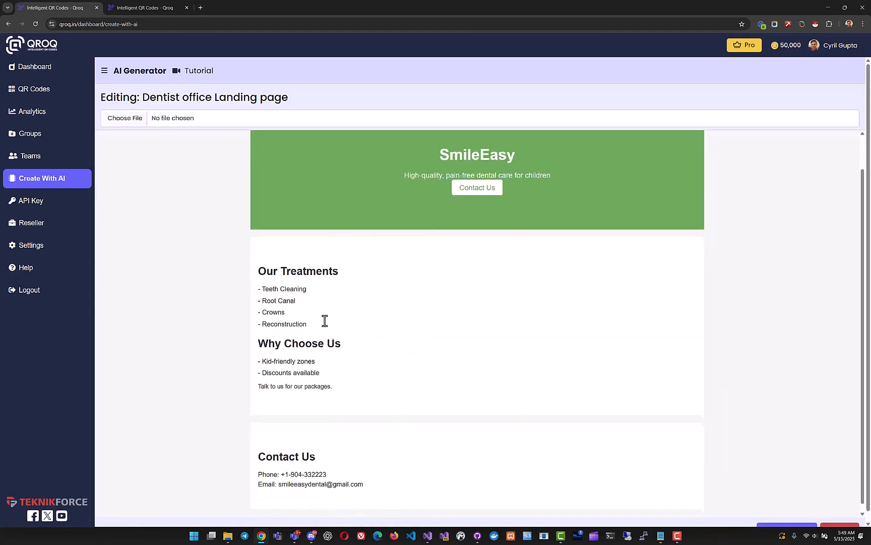
# Try adding the test text "sdfsdf" to the page content and remove it again
pyautogui.write('sdfsdf')
pyautogui.press('BackSpace')
pyautogui.press('BackSpace')
pyautogui.press('BackSpace')
pyautogui.press('BackSpace')
pyautogui.press('BackSpace')
pyautogui.press('BackSpace')
# Insert the Teknikforce.com.png image below the packages line, check the page layout and save the landing page
pyautogui.click(126, 122)
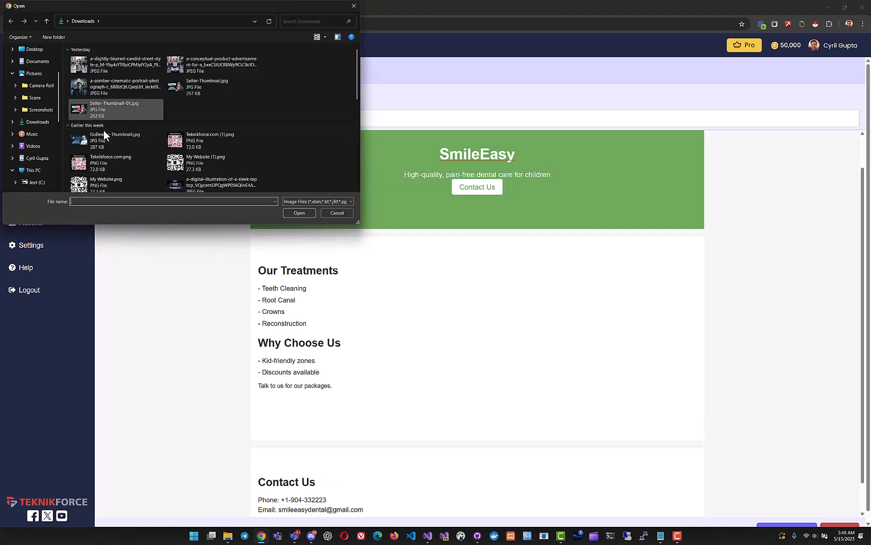
pyautogui.doubleClick(102, 121)
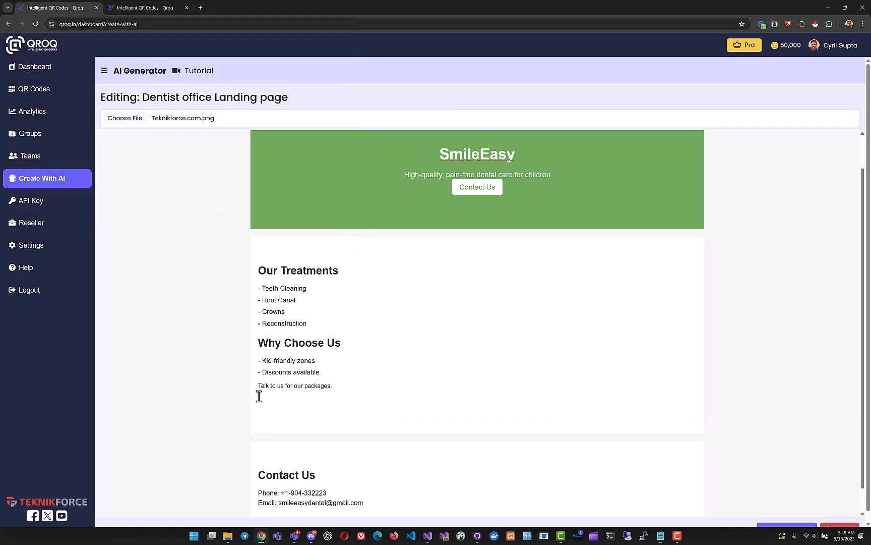
pyautogui.scroll(-4, 274, 411)
pyautogui.scroll(-2, 210, 366)
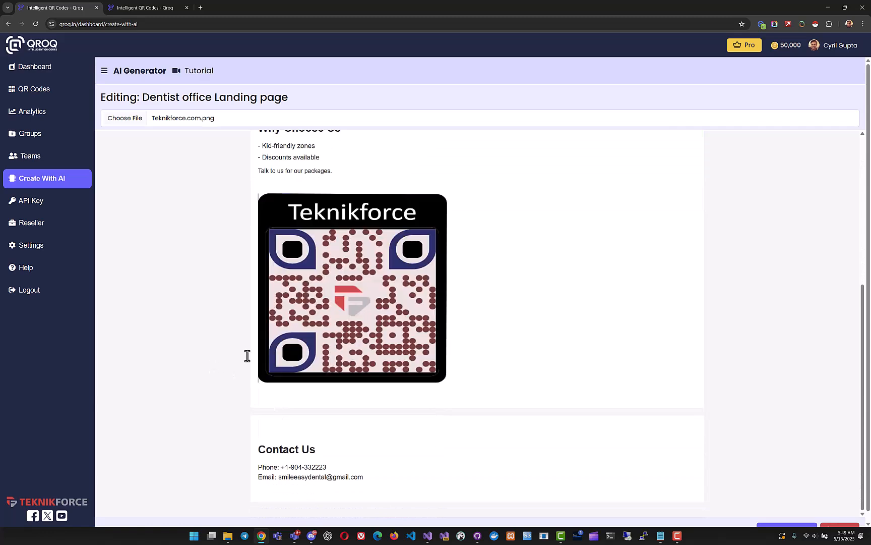
pyautogui.scroll(4, 231, 361)
pyautogui.scroll(3, 181, 284)
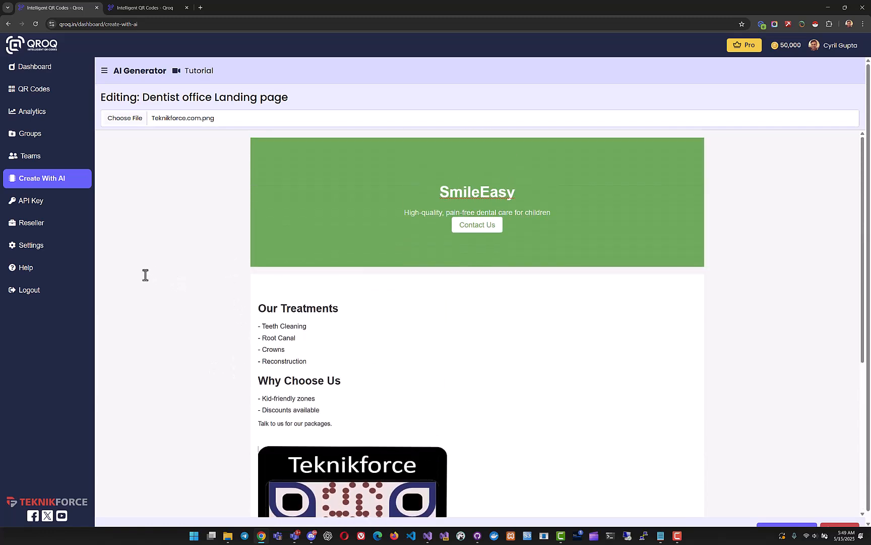
pyautogui.scroll(-8, 587, 432)
pyautogui.click(790, 520)
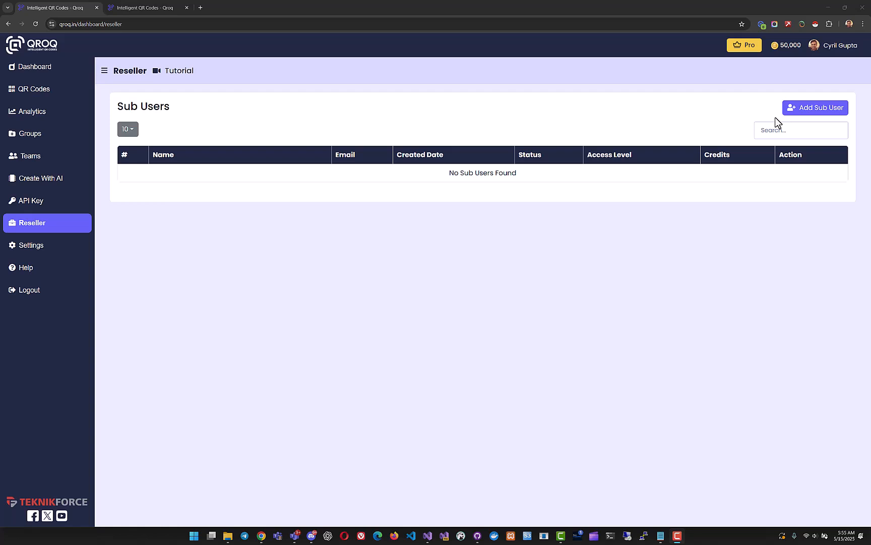
# Open the form for adding a reseller sub-user and check its name, email and password fields
pyautogui.click(791, 113)
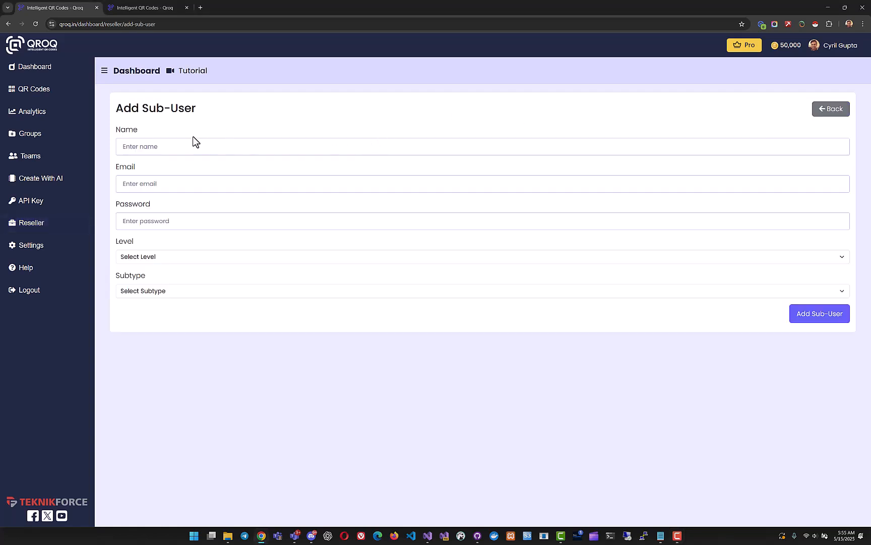
pyautogui.click(189, 146)
pyautogui.click(132, 184)
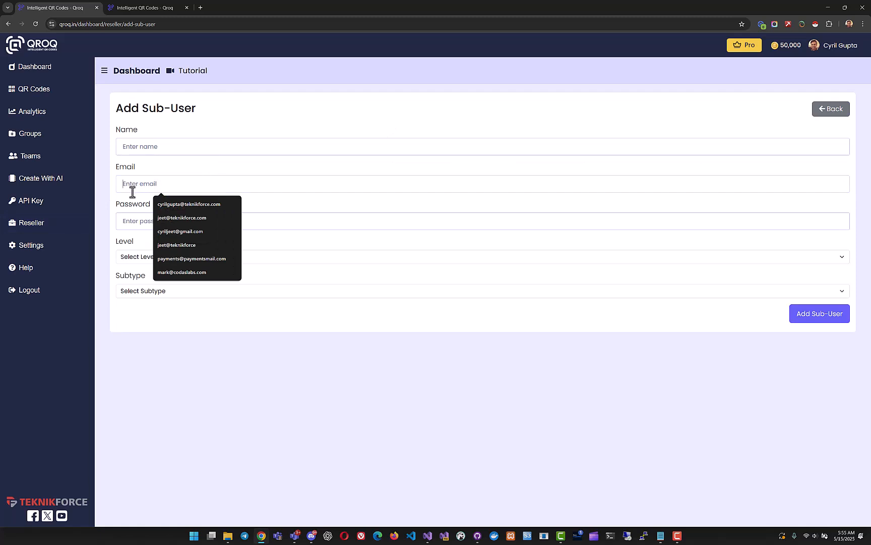
pyautogui.click(130, 220)
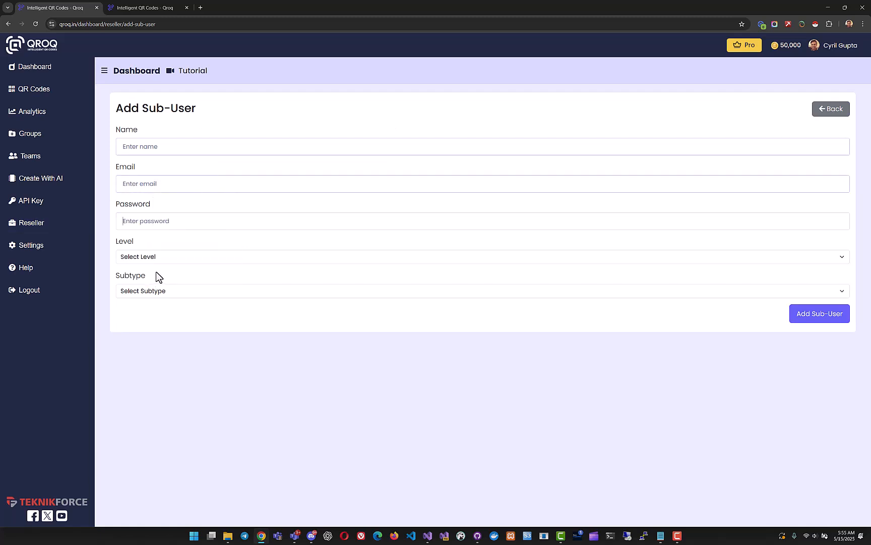
# Review the level and subtype choices for a new sub-user and leave the form without adding one
pyautogui.click(168, 259)
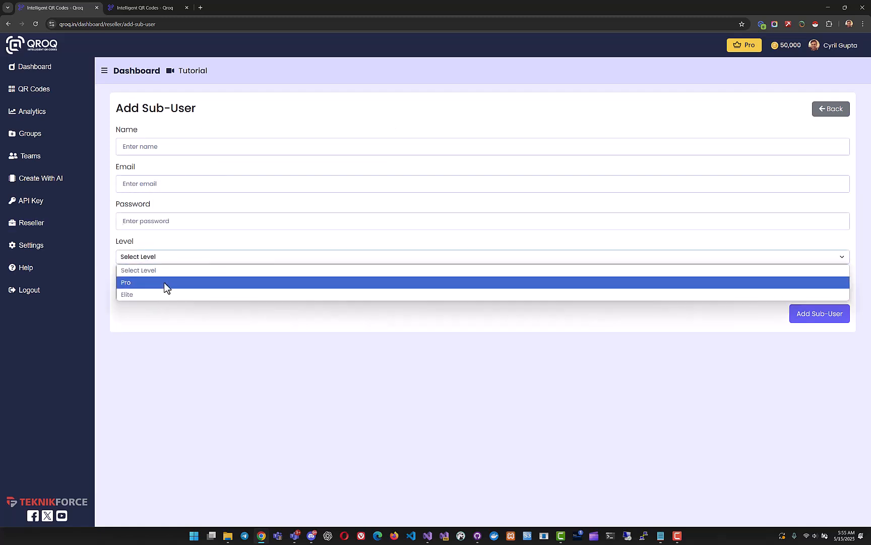
pyautogui.click(169, 352)
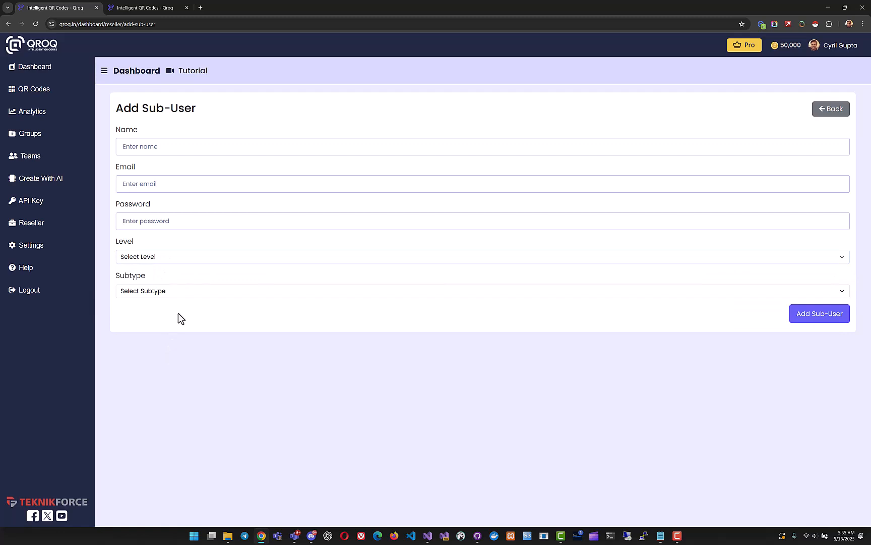
pyautogui.click(182, 293)
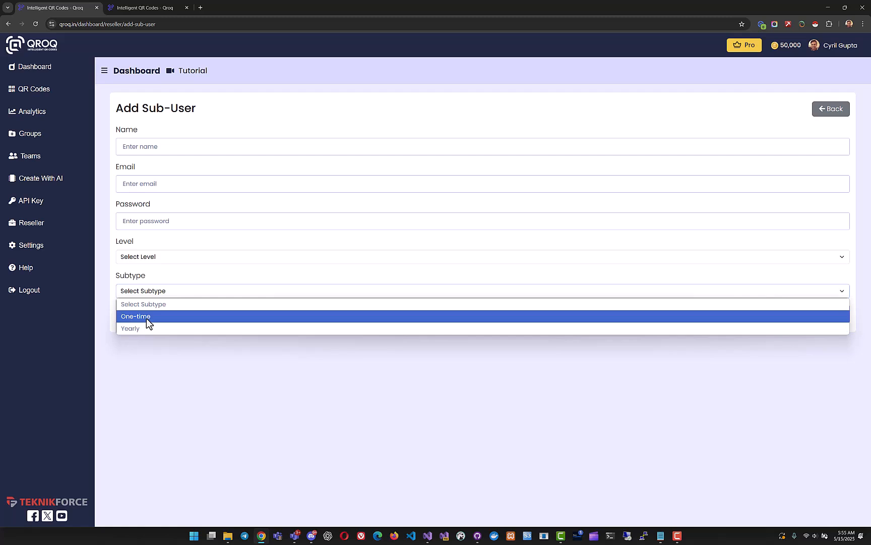
pyautogui.click(237, 403)
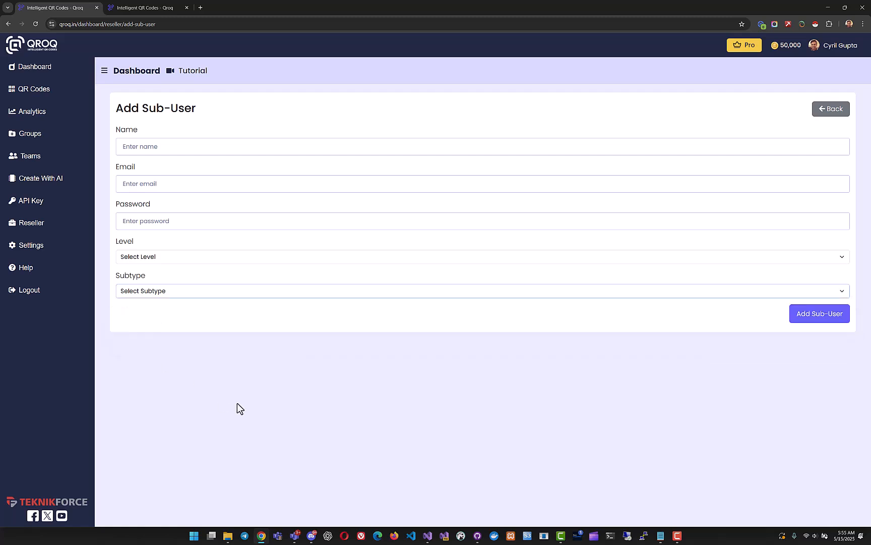
pyautogui.click(826, 112)
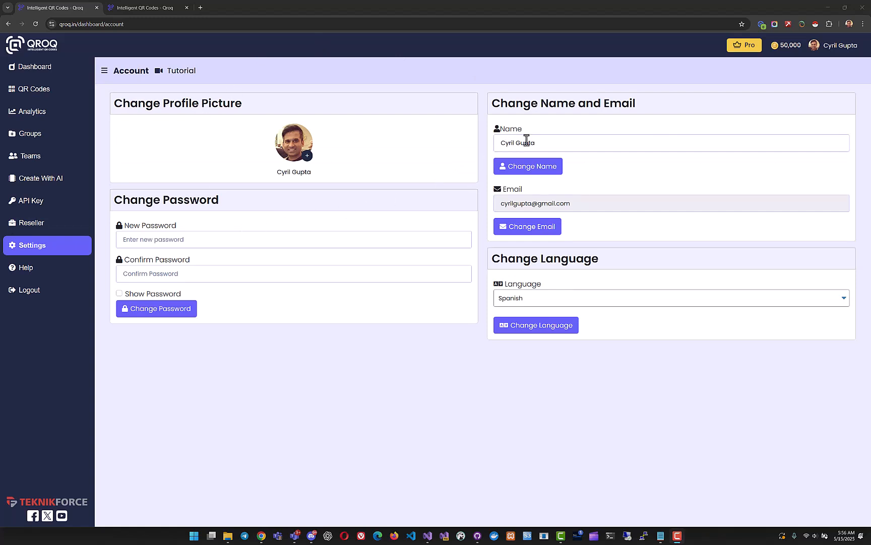
# View the available interface languages in the account settings without changing the selection
pyautogui.click(548, 297)
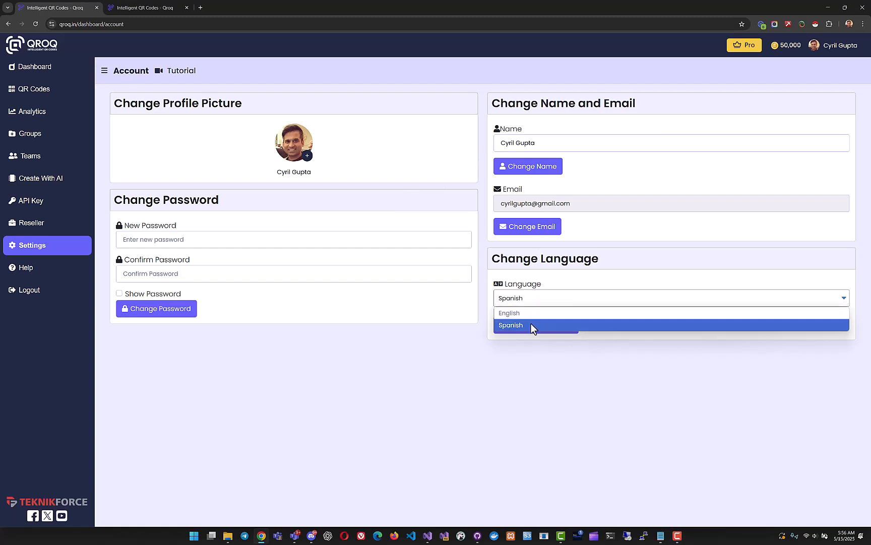
pyautogui.click(540, 364)
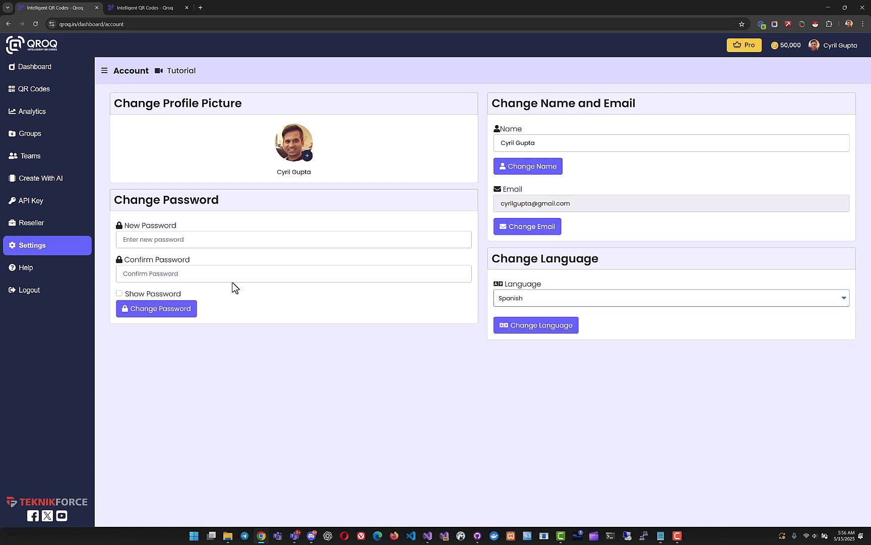